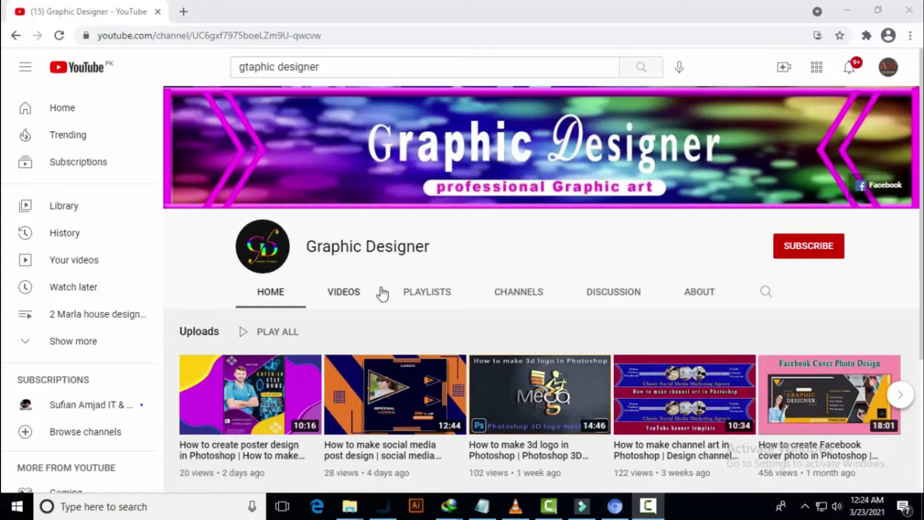
Subscribe to the Graphic Designer channel with notifications set to All
{"action": "left_click", "coordinate": [813, 251]}
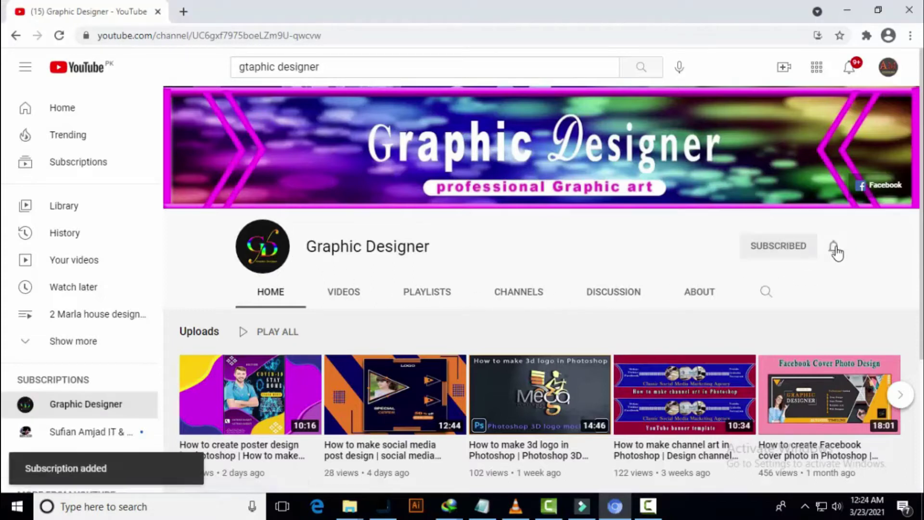
{"action": "left_click", "coordinate": [834, 248]}
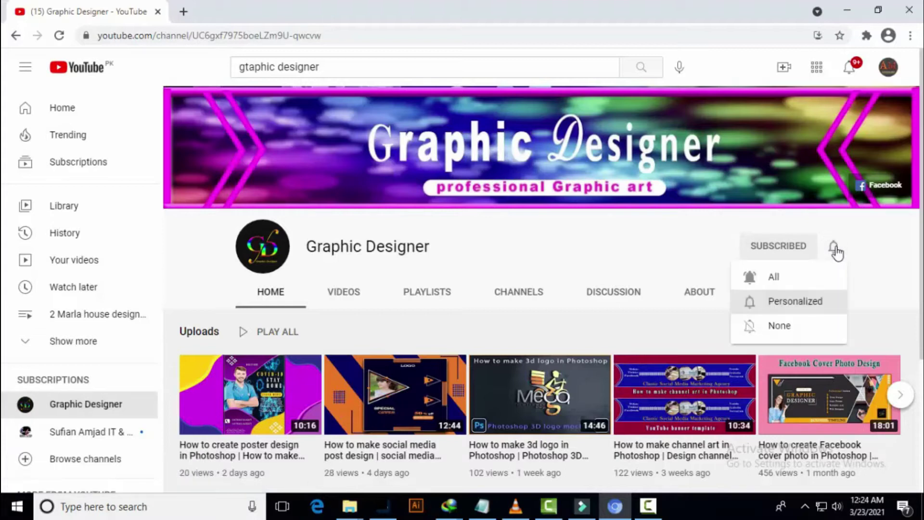
{"action": "left_click", "coordinate": [770, 278]}
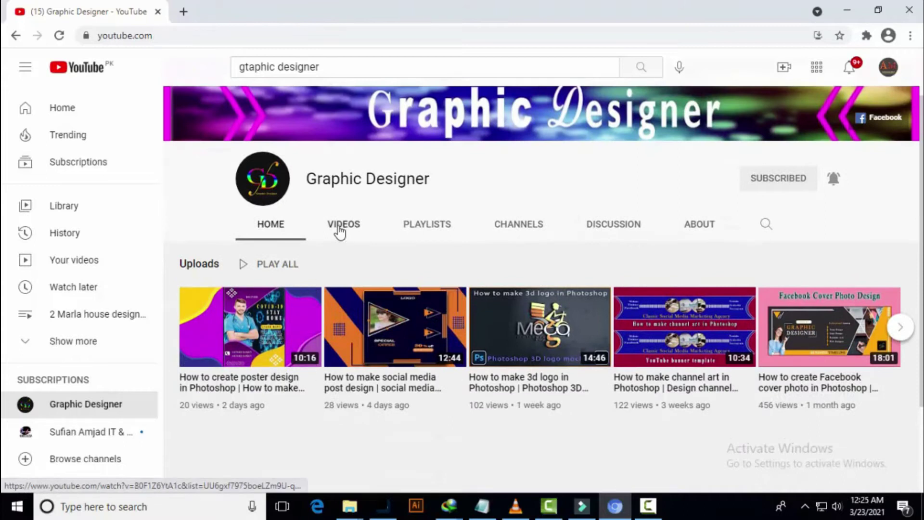
Browse the channel's uploads on its Videos tab
{"action": "left_click", "coordinate": [342, 292]}
{"action": "scroll", "coordinate": [275, 349], "scroll_direction": "down", "scroll_amount": 1}
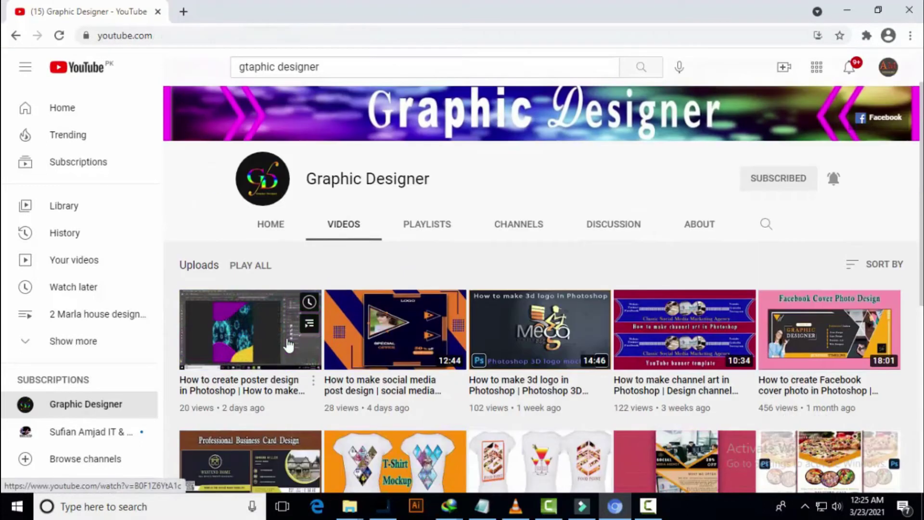
{"action": "scroll", "coordinate": [553, 359], "scroll_direction": "down", "scroll_amount": 3}
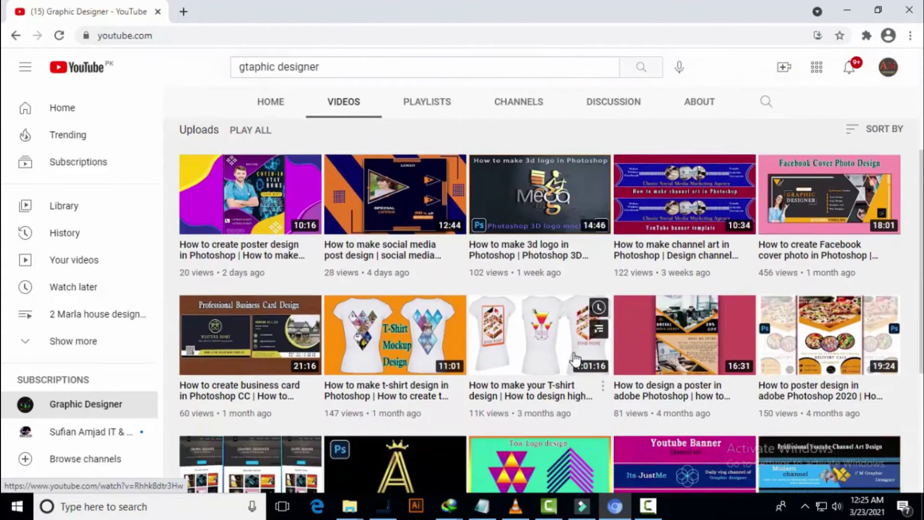
{"action": "scroll", "coordinate": [527, 362], "scroll_direction": "down", "scroll_amount": 3}
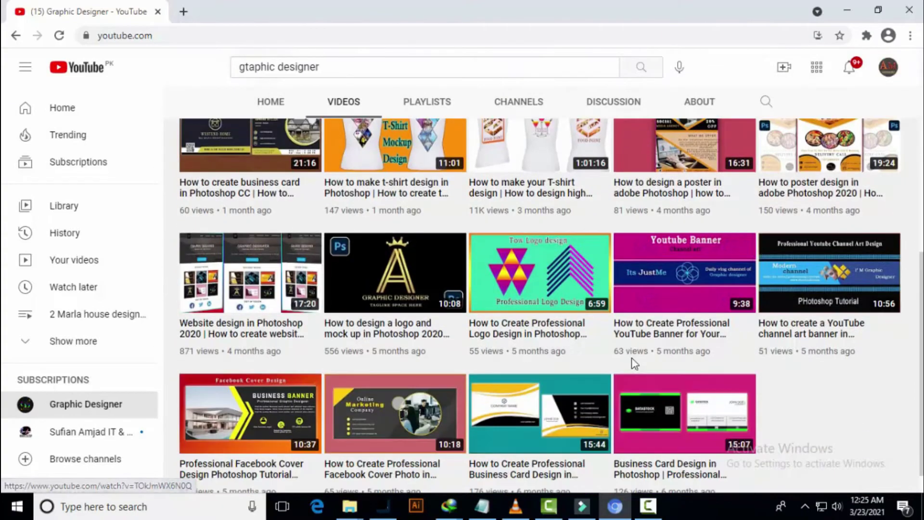
{"action": "scroll", "coordinate": [475, 390], "scroll_direction": "up", "scroll_amount": 3}
{"action": "scroll", "coordinate": [474, 387], "scroll_direction": "up", "scroll_amount": 2}
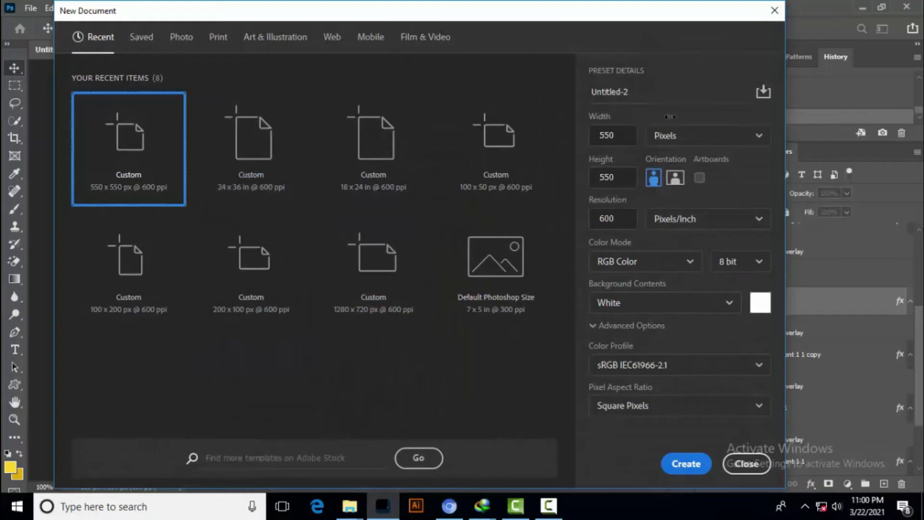
Name the new 550 × 550 px, 600 ppi document 'T-Shirt design 3', keep Background White, and create it
{"action": "left_click", "coordinate": [640, 92]}
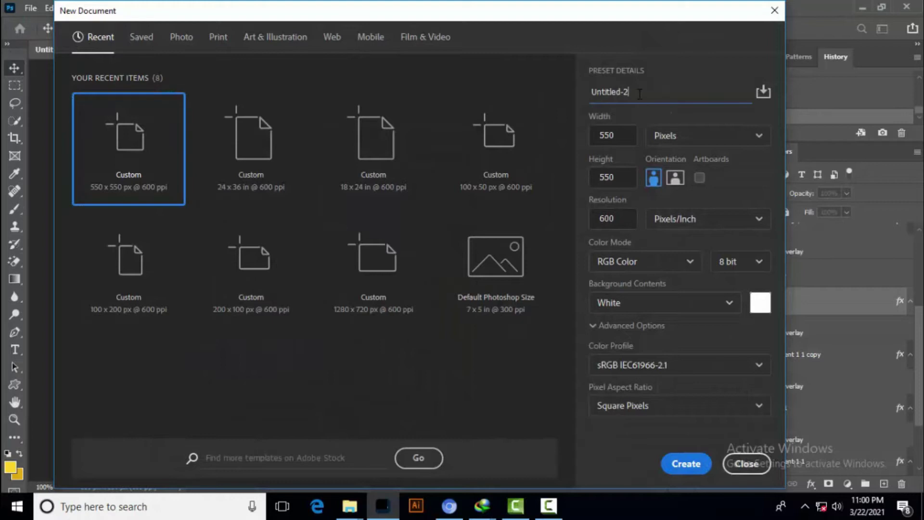
{"action": "key", "text": "BackSpace"}
{"action": "key", "text": "BackSpace"}
{"action": "key", "text": "BackSpace"}
{"action": "type", "text": "T-Shirt design 3"}
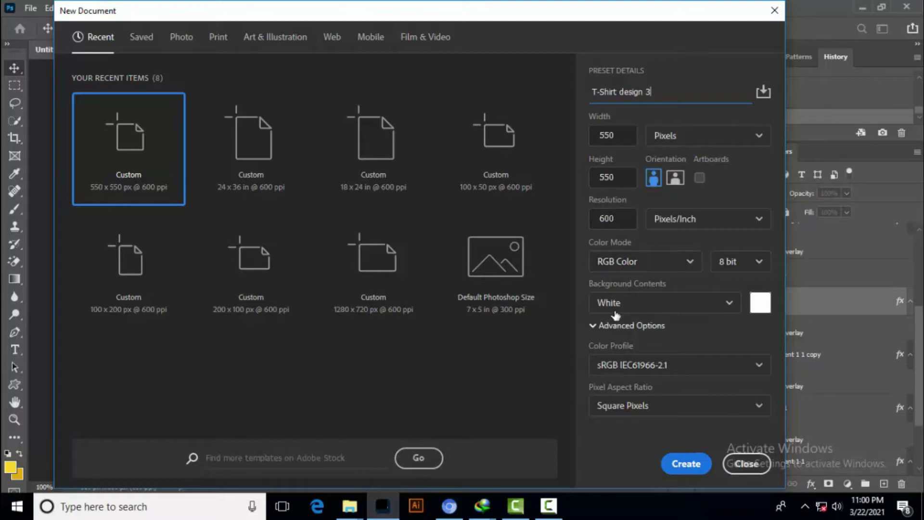
{"action": "left_click", "coordinate": [730, 308]}
{"action": "left_click", "coordinate": [652, 333]}
{"action": "left_click", "coordinate": [686, 464]}
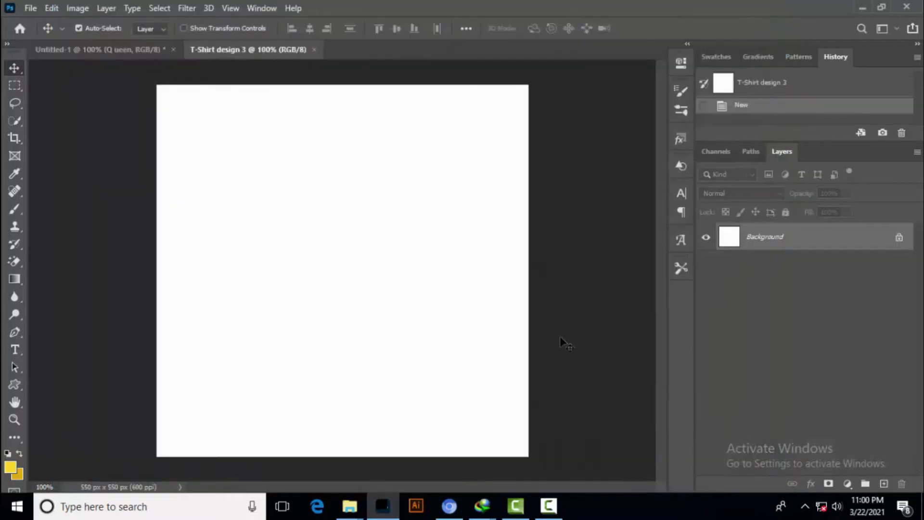
Add a text layer reading 'NUBIAN' on the canvas
{"action": "key", "text": "t"}
{"action": "left_click", "coordinate": [242, 215]}
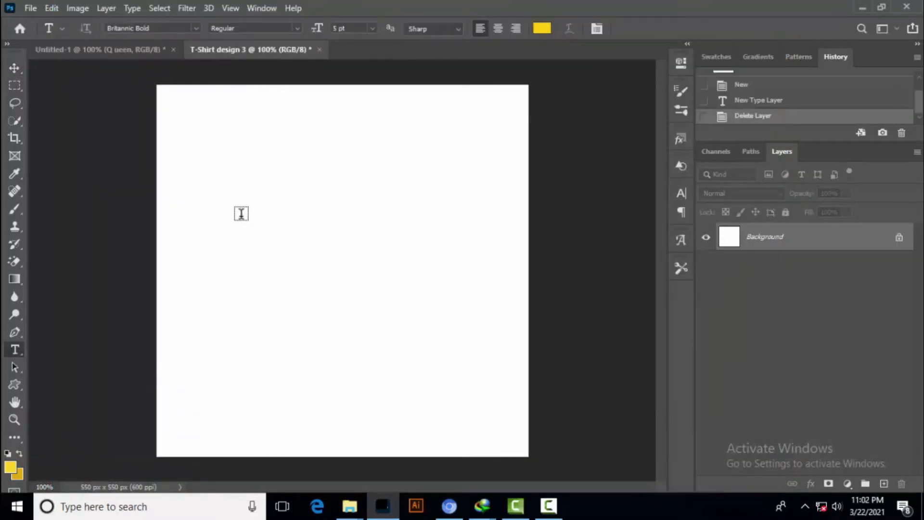
{"action": "left_click", "coordinate": [247, 212]}
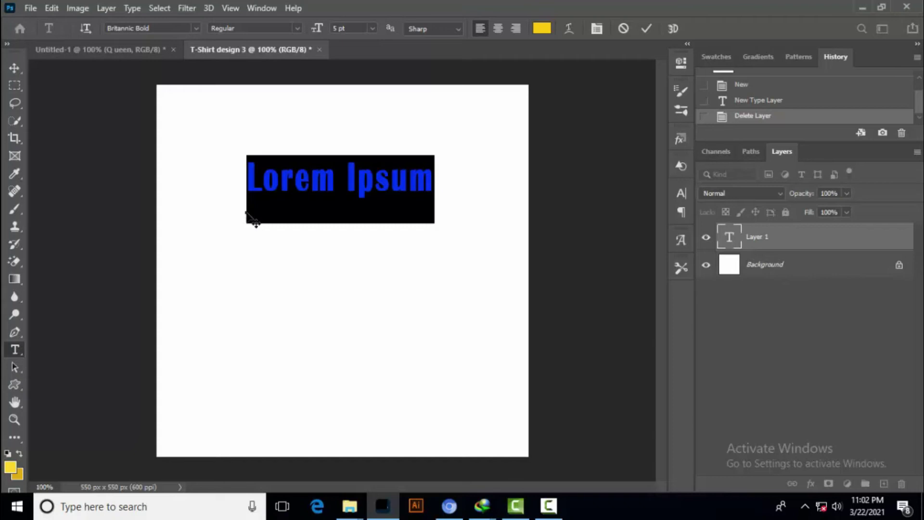
{"action": "type", "text": "NUB"}
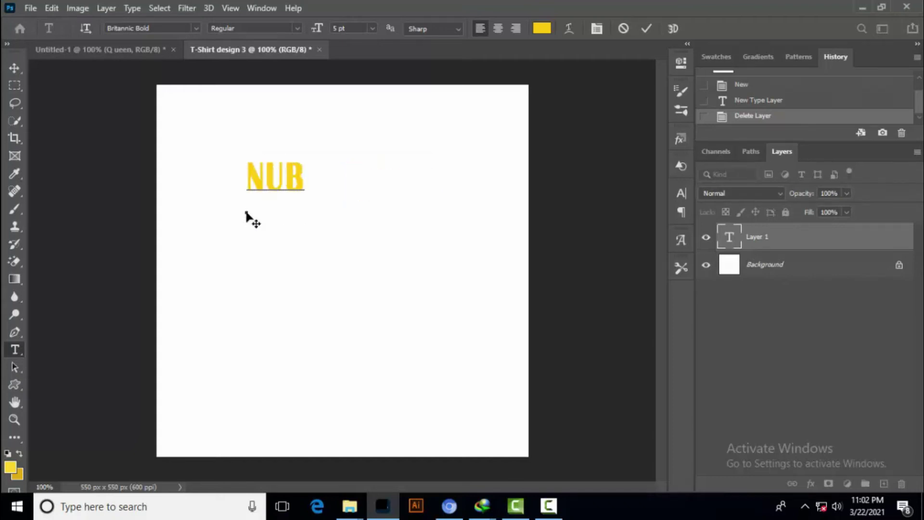
{"action": "type", "text": "IAN"}
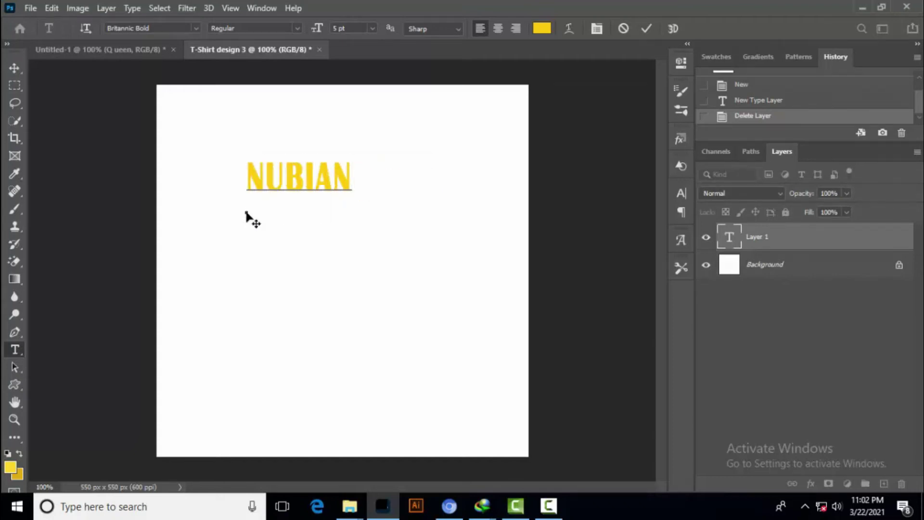
Set NUBIAN's font to Dutch801 XBd BT and move it toward the canvas centre
{"action": "left_click_drag", "start_coordinate": [357, 179], "coordinate": [246, 182]}
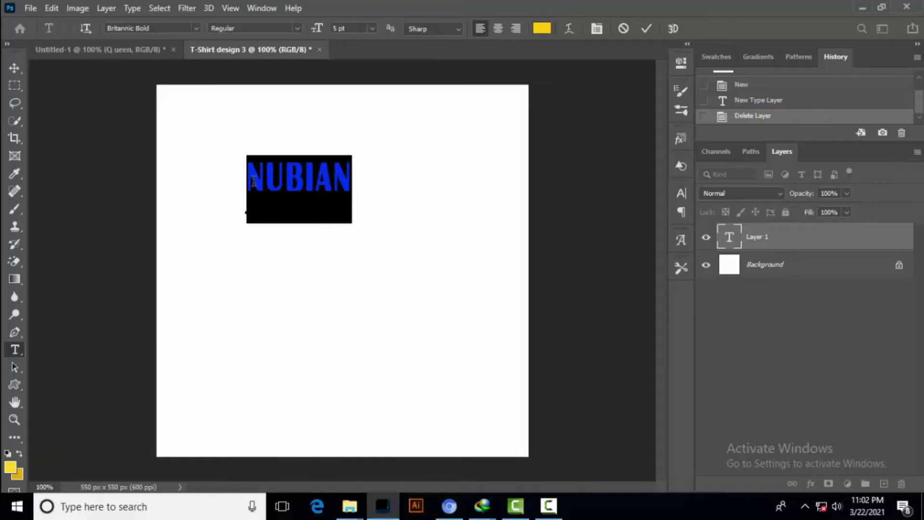
{"action": "left_click", "coordinate": [681, 193]}
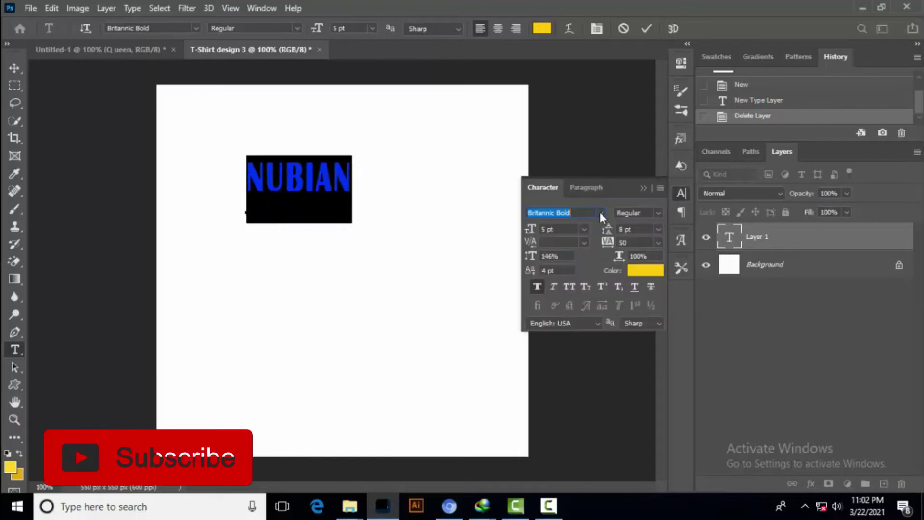
{"action": "left_click", "coordinate": [600, 212]}
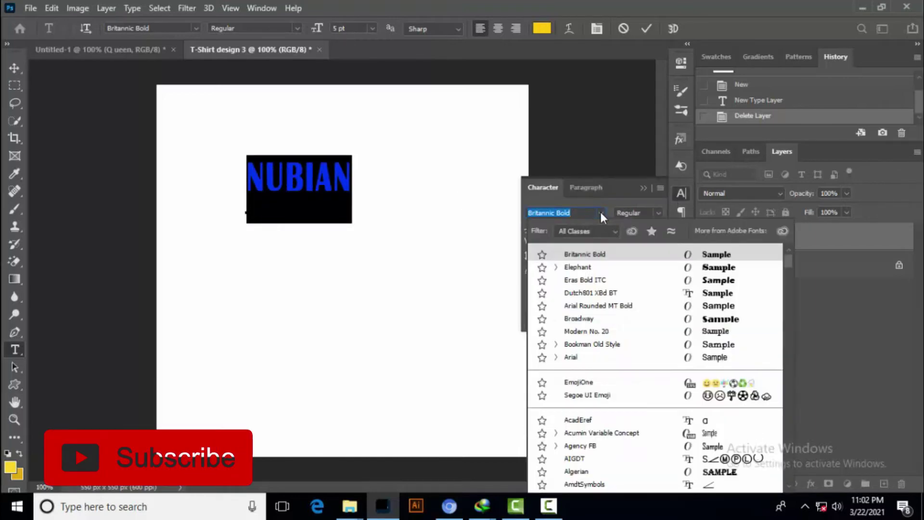
{"action": "left_click", "coordinate": [616, 296]}
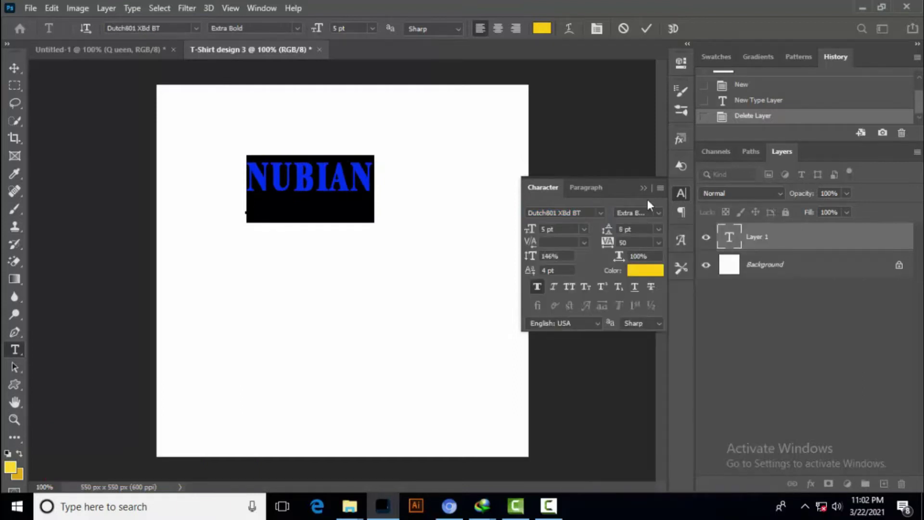
{"action": "left_click", "coordinate": [622, 201]}
{"action": "left_click", "coordinate": [645, 27]}
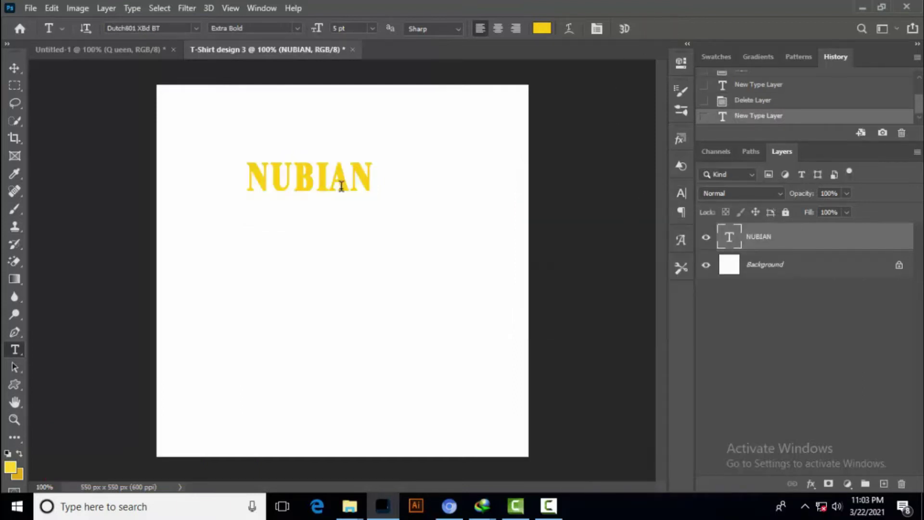
{"action": "left_click", "coordinate": [15, 68]}
{"action": "left_click_drag", "start_coordinate": [310, 183], "coordinate": [333, 233]}
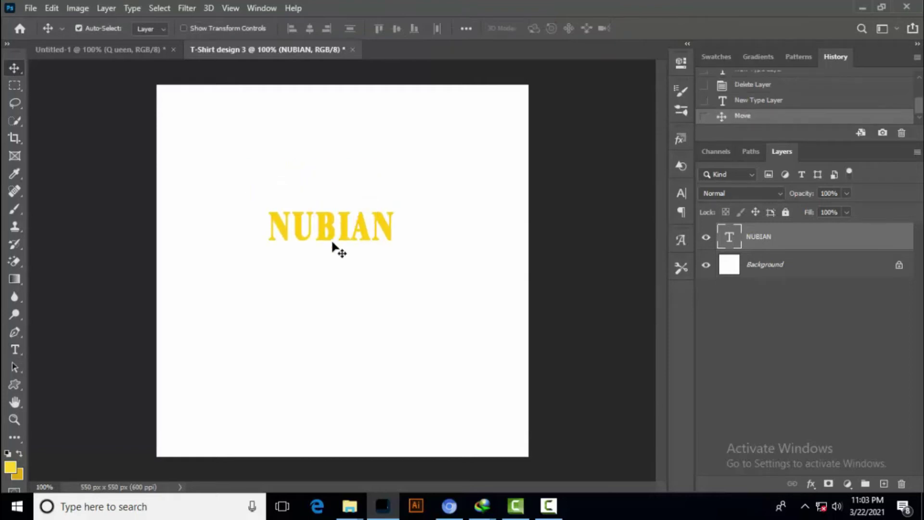
Turn on a Gradient Overlay layer style for the NUBIAN text
{"action": "double_click", "coordinate": [853, 241]}
{"action": "left_click_drag", "start_coordinate": [483, 68], "coordinate": [631, 63]}
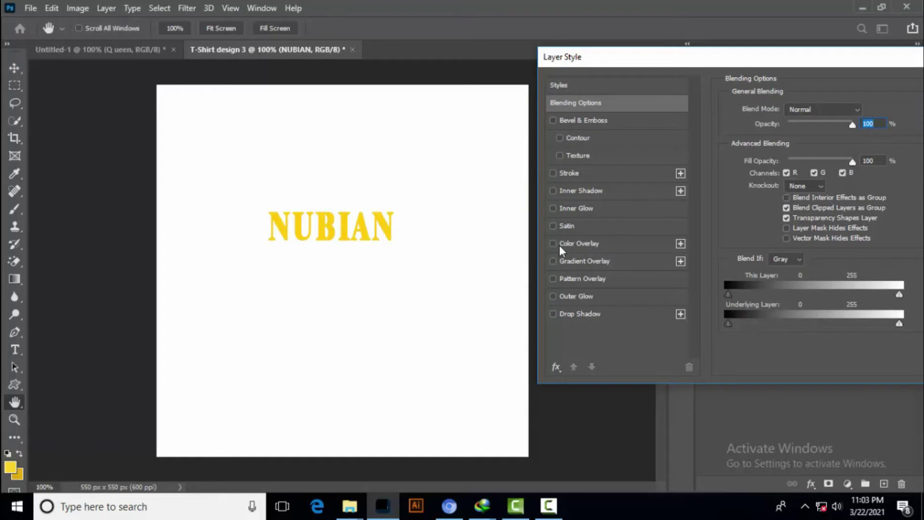
{"action": "left_click", "coordinate": [553, 261]}
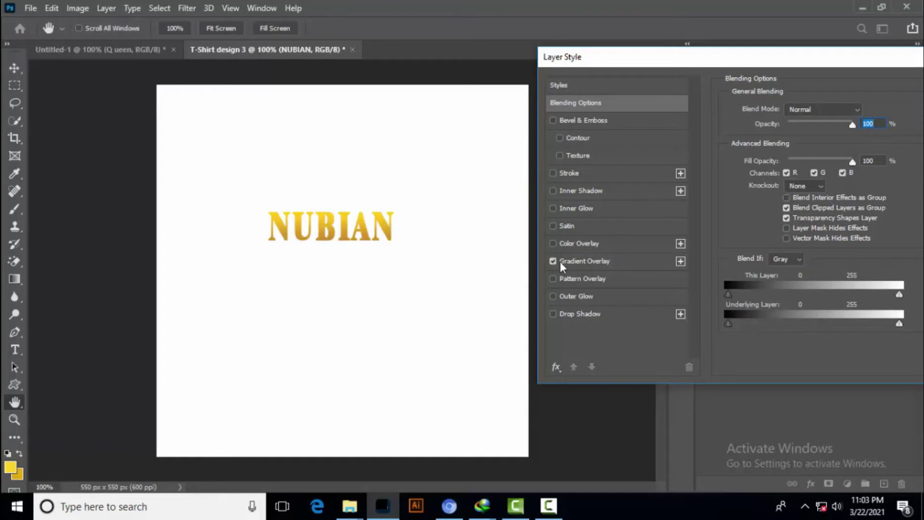
{"action": "left_click", "coordinate": [628, 266]}
Make the overlay a gold gradient from c47d2e to fcd11d at 90% opacity
{"action": "left_click", "coordinate": [833, 141]}
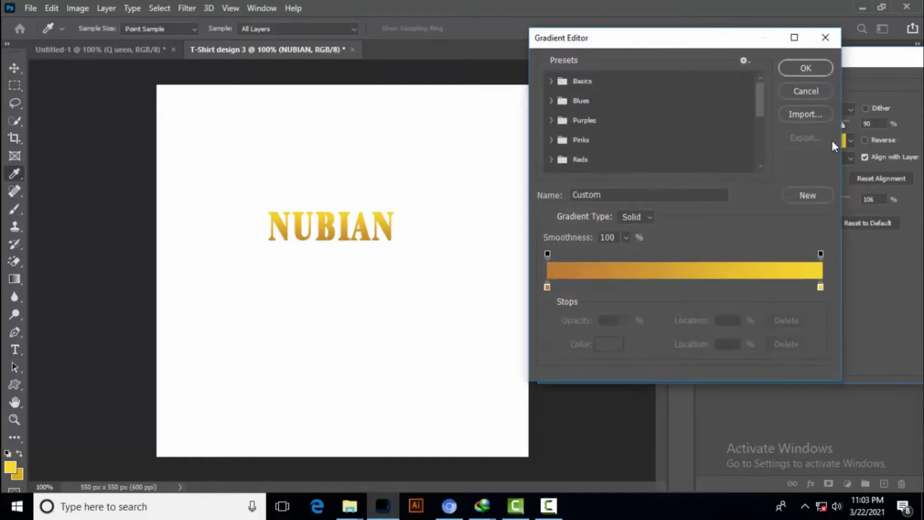
{"action": "left_click", "coordinate": [547, 287]}
{"action": "left_click", "coordinate": [609, 344]}
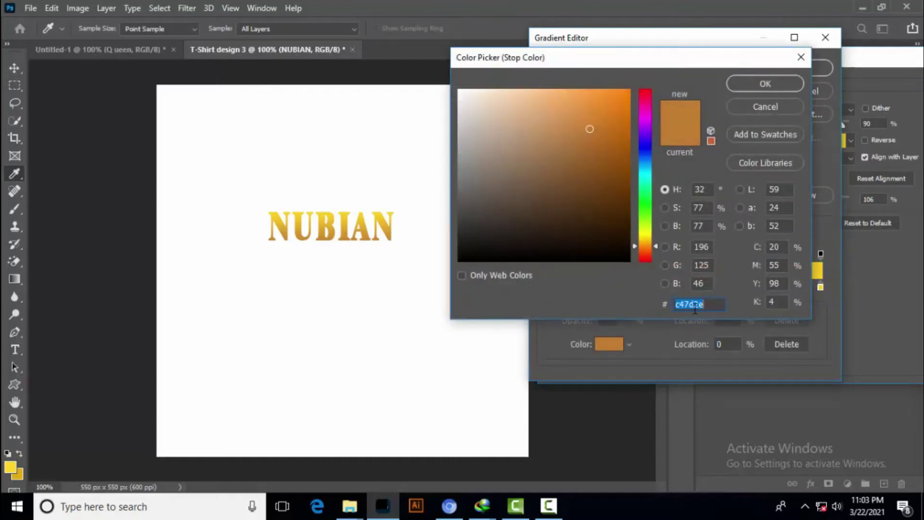
{"action": "left_click", "coordinate": [764, 83]}
{"action": "left_click", "coordinate": [821, 287]}
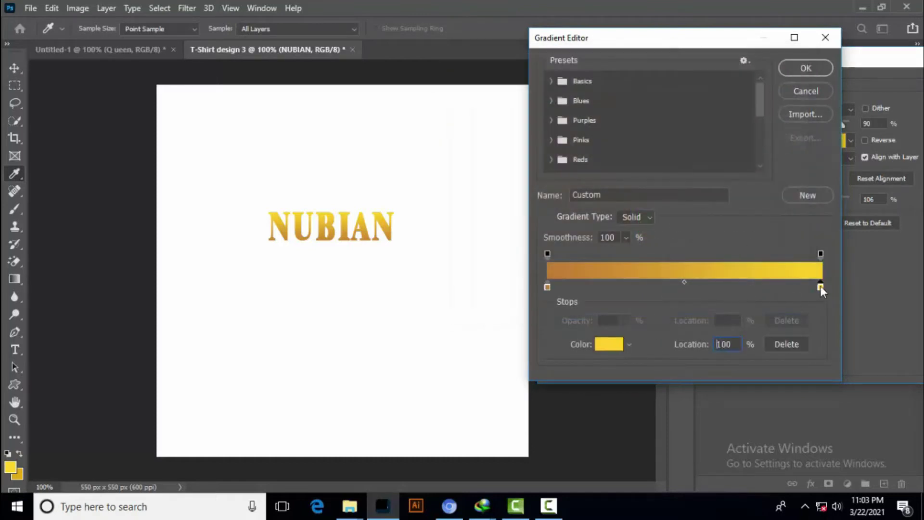
{"action": "left_click", "coordinate": [611, 344]}
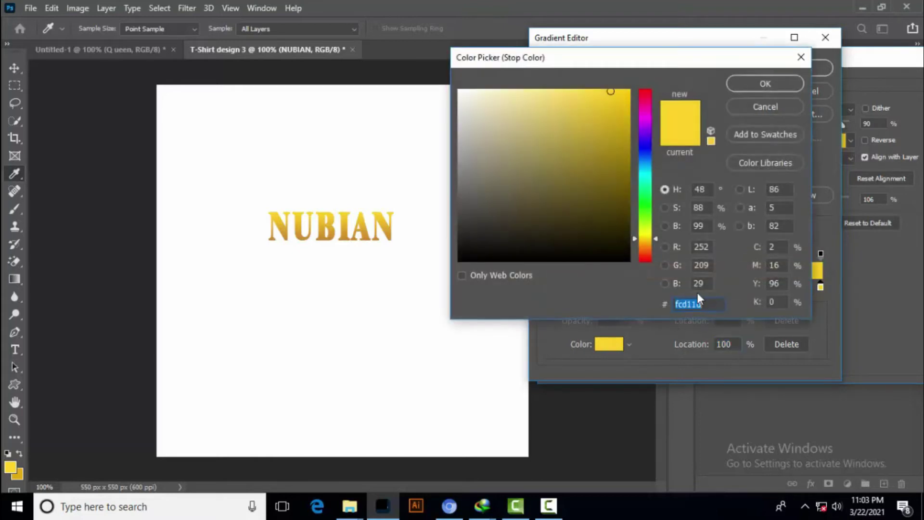
{"action": "left_click", "coordinate": [764, 84]}
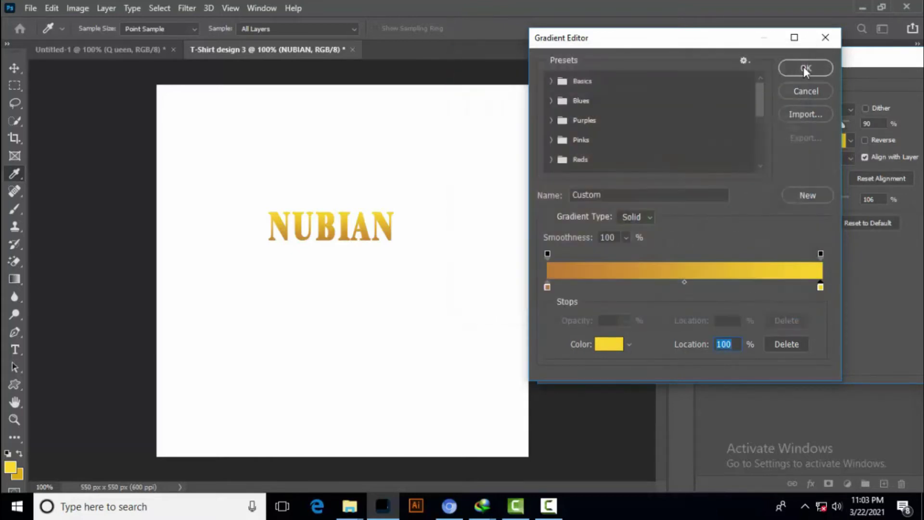
{"action": "left_click", "coordinate": [805, 69]}
{"action": "left_click_drag", "start_coordinate": [843, 64], "coordinate": [700, 67]}
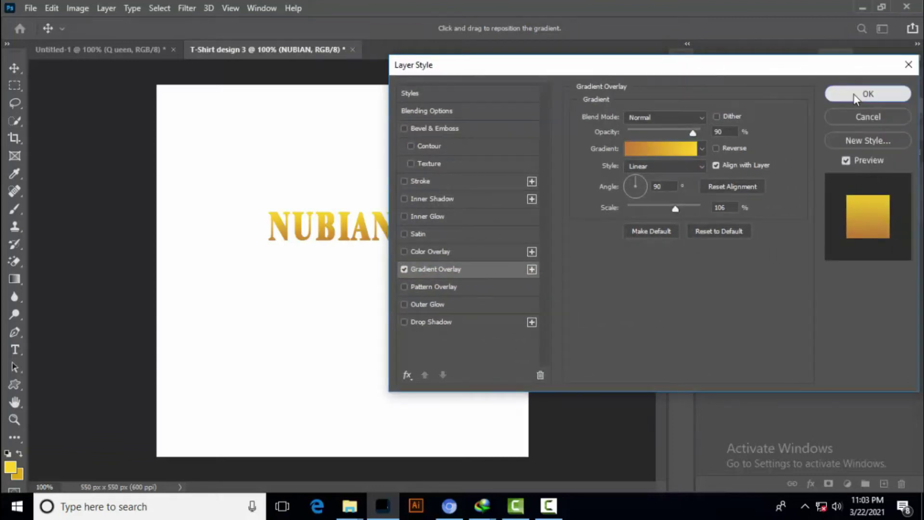
{"action": "left_click", "coordinate": [864, 93]}
Scale the NUBIAN text down slightly with Free Transform
{"action": "key", "text": "ctrl+t"}
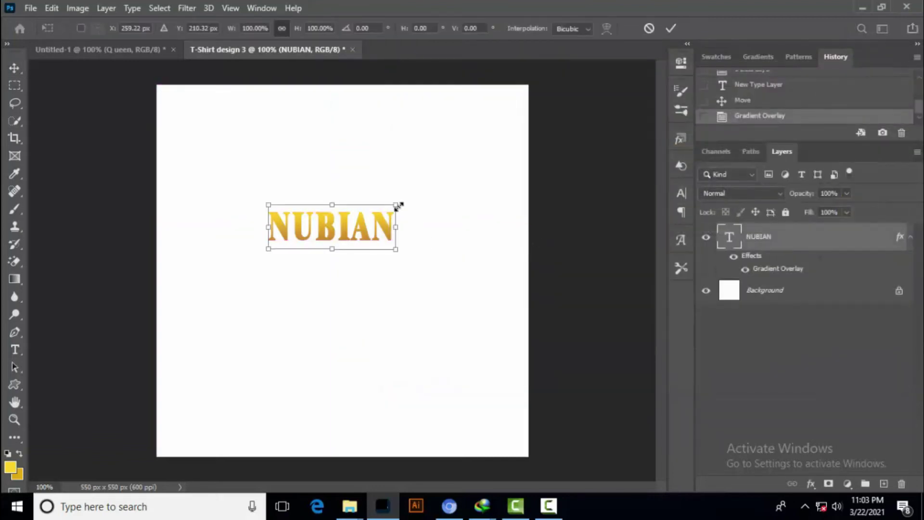
{"action": "mouse_move", "coordinate": [396, 206]}
{"action": "left_mouse_down"}
{"action": "mouse_move", "coordinate": [375, 195]}
{"action": "mouse_move", "coordinate": [385, 212]}
{"action": "left_mouse_up"}
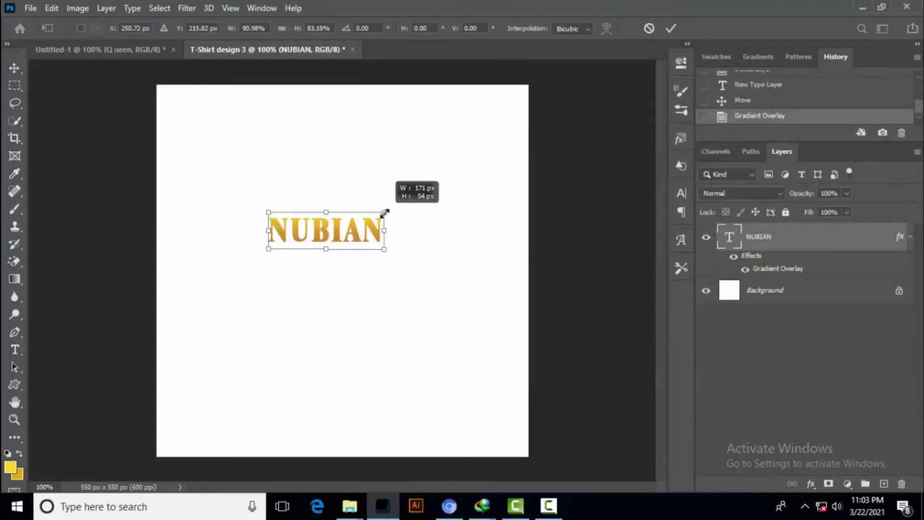
{"action": "key", "text": "Return"}
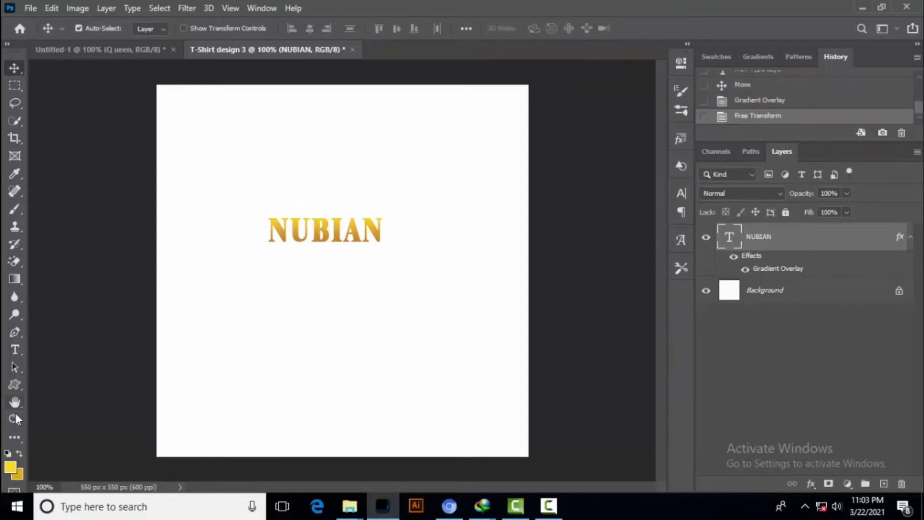
Draw a thin 163 × 4 px rectangle bar above NUBIAN
{"action": "right_click", "coordinate": [15, 385]}
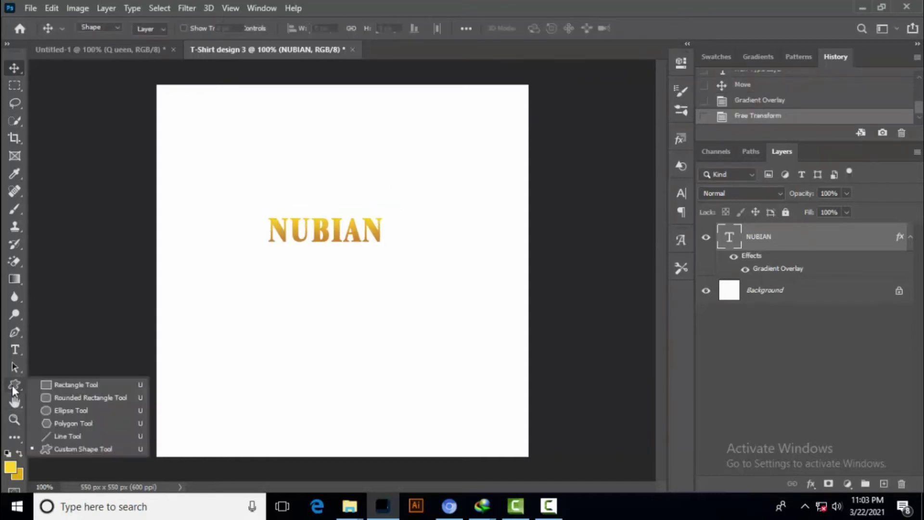
{"action": "left_click", "coordinate": [68, 384]}
{"action": "left_click_drag", "start_coordinate": [269, 205], "coordinate": [379, 207]}
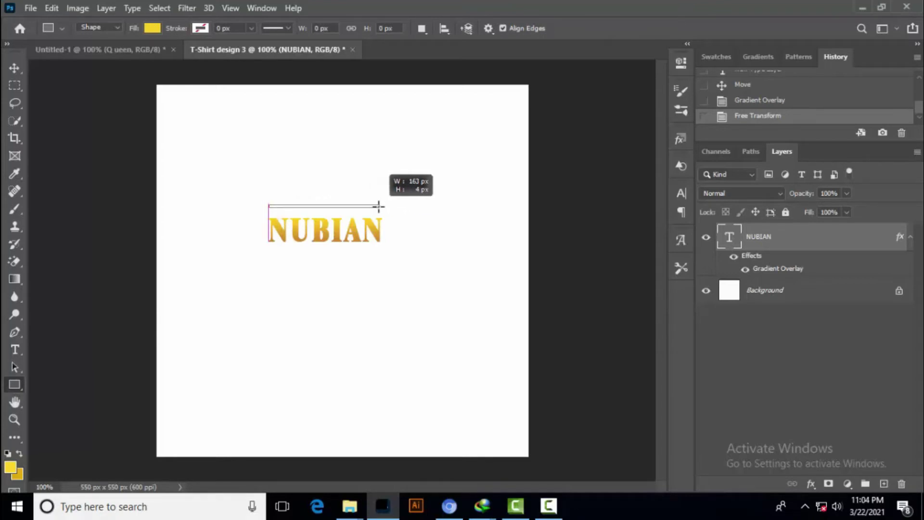
{"action": "left_click_drag", "start_coordinate": [379, 207], "coordinate": [379, 206]}
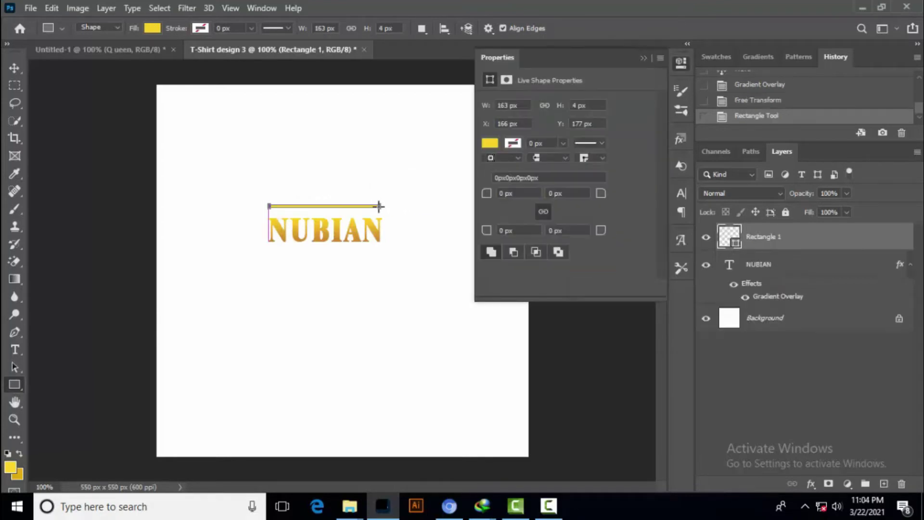
{"action": "left_click", "coordinate": [645, 58]}
{"action": "key", "text": "v"}
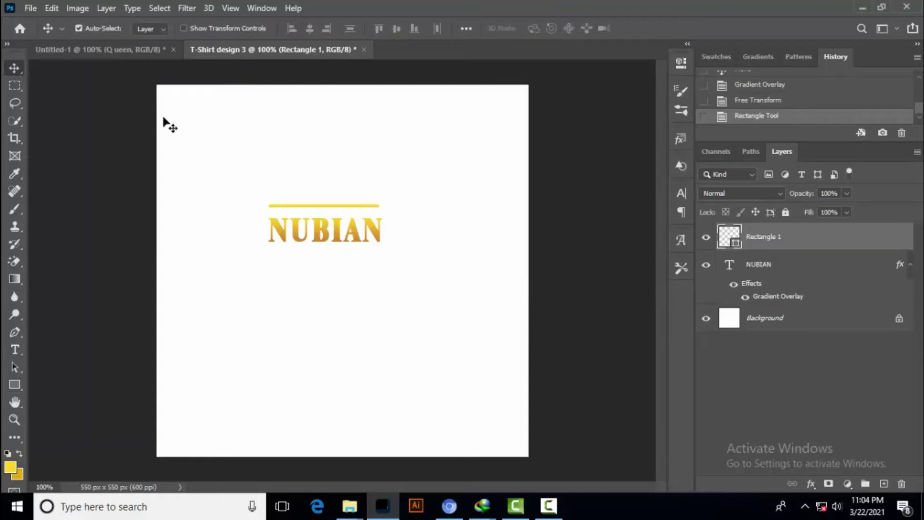
Give the bar, Rectangle 1, the same gold Gradient Overlay
{"action": "double_click", "coordinate": [858, 244]}
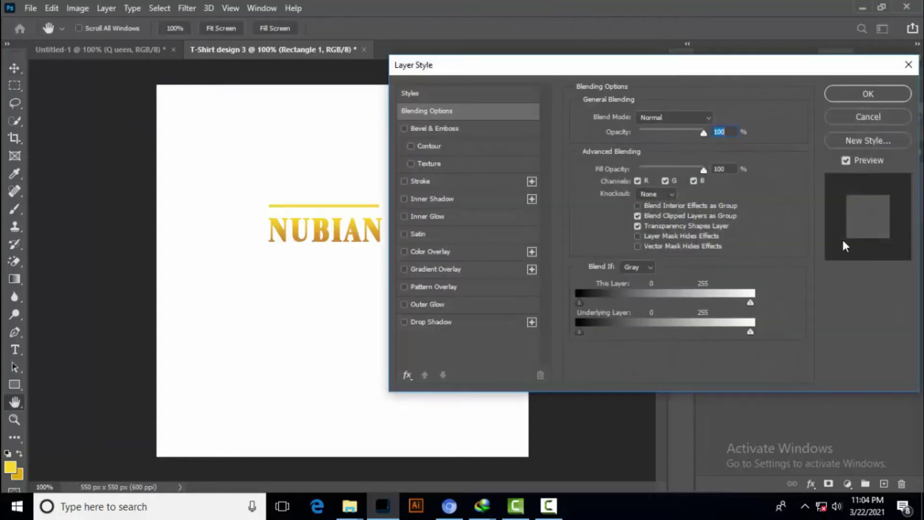
{"action": "left_click", "coordinate": [403, 270]}
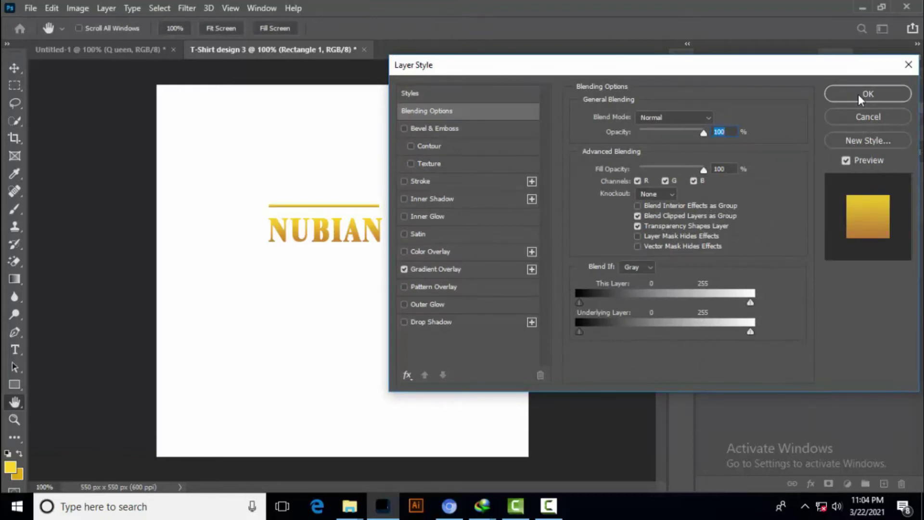
{"action": "left_click", "coordinate": [858, 94]}
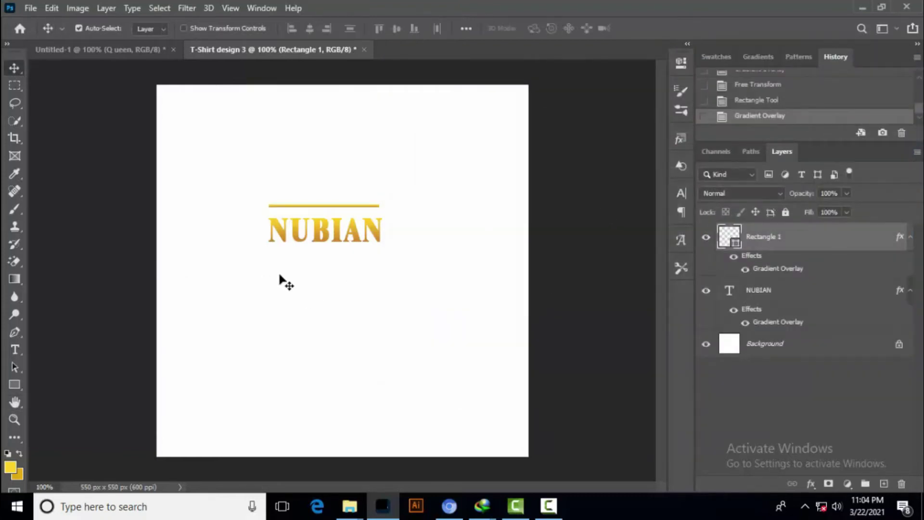
{"action": "scroll", "coordinate": [285, 280], "scroll_direction": "up", "scroll_amount": 3}
{"action": "scroll", "coordinate": [281, 282], "scroll_direction": "up", "scroll_amount": 1}
{"action": "scroll", "coordinate": [267, 272], "scroll_direction": "down", "scroll_amount": 1}
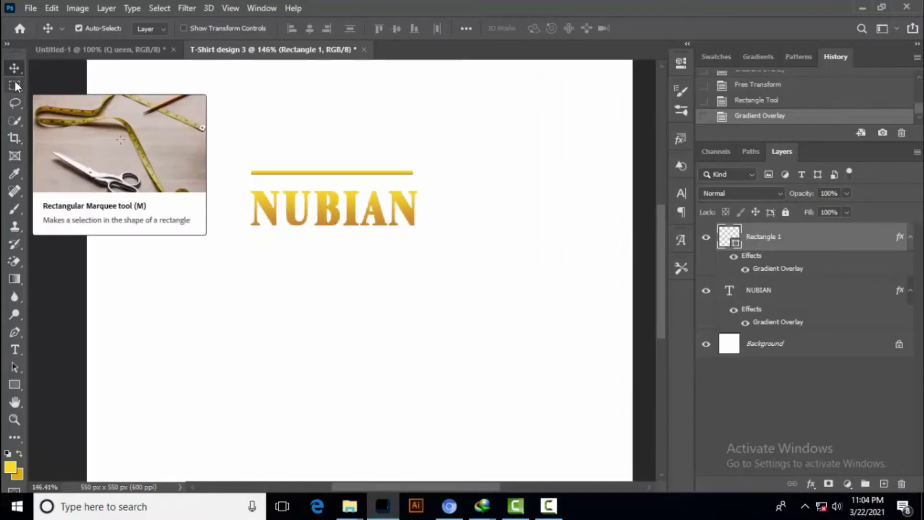
Draw a 4 × 12 px Rectangle 2 below-left of NUBIAN and fill it dark brown
{"action": "left_click", "coordinate": [14, 384]}
{"action": "left_click_drag", "start_coordinate": [218, 231], "coordinate": [221, 239]}
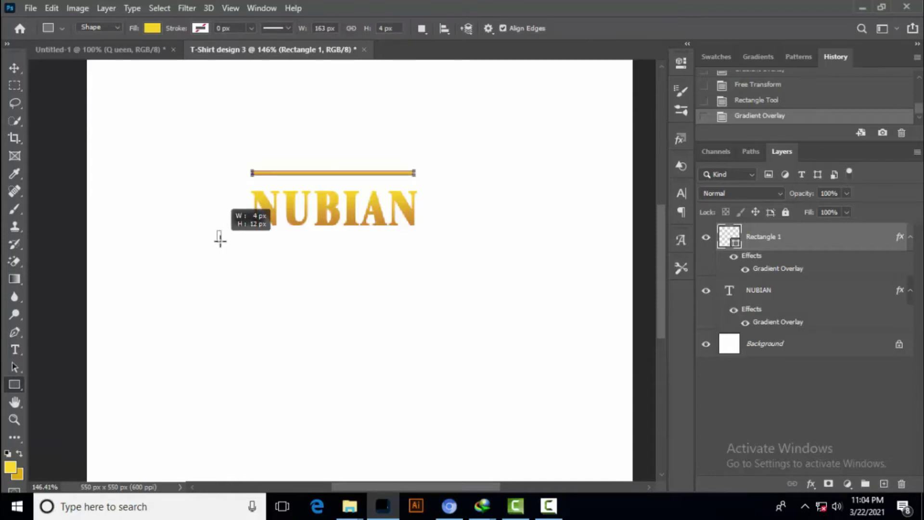
{"action": "left_click", "coordinate": [489, 143]}
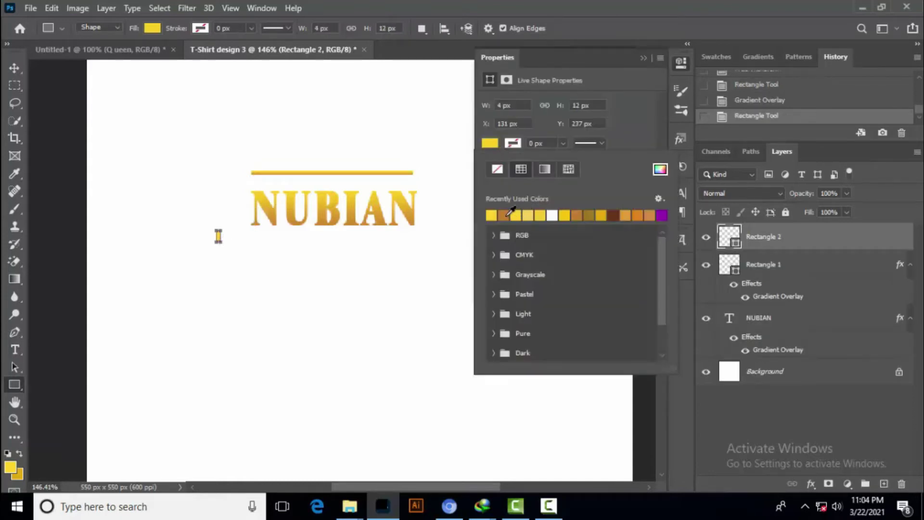
{"action": "left_click", "coordinate": [505, 215]}
{"action": "left_click", "coordinate": [613, 215]}
{"action": "left_click", "coordinate": [642, 56]}
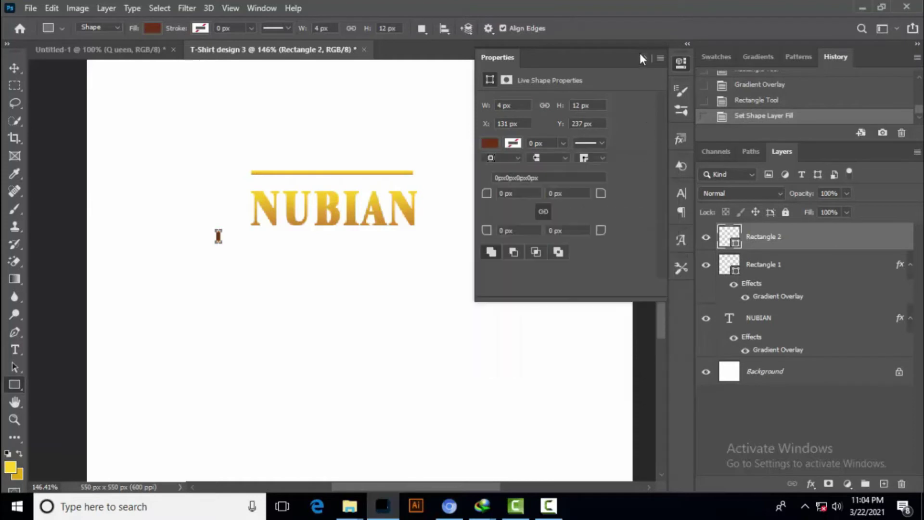
{"action": "left_click", "coordinate": [15, 68]}
Move the brown rectangle to the gold bar's left end and tilt it
{"action": "left_click", "coordinate": [163, 269]}
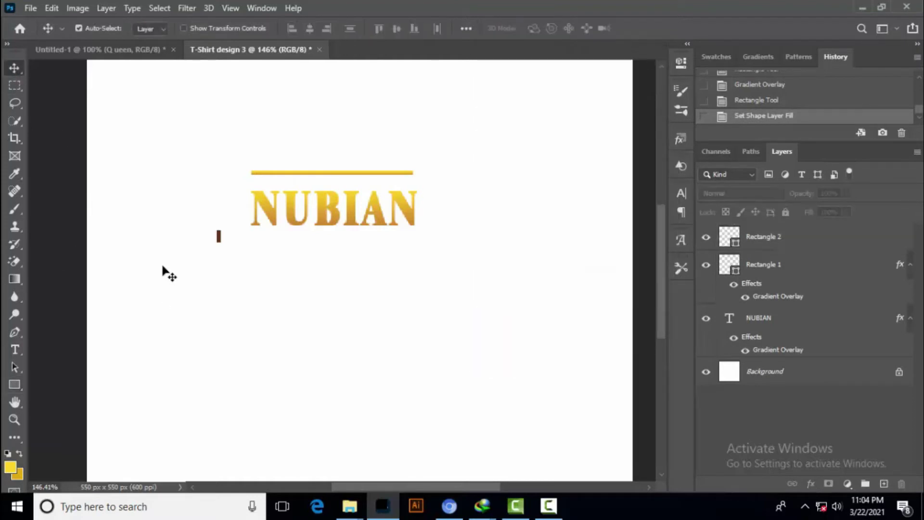
{"action": "mouse_move", "coordinate": [218, 236]}
{"action": "left_mouse_down"}
{"action": "mouse_move", "coordinate": [236, 192]}
{"action": "mouse_move", "coordinate": [268, 170]}
{"action": "mouse_move", "coordinate": [254, 179]}
{"action": "left_mouse_up"}
{"action": "key", "text": "ctrl+t"}
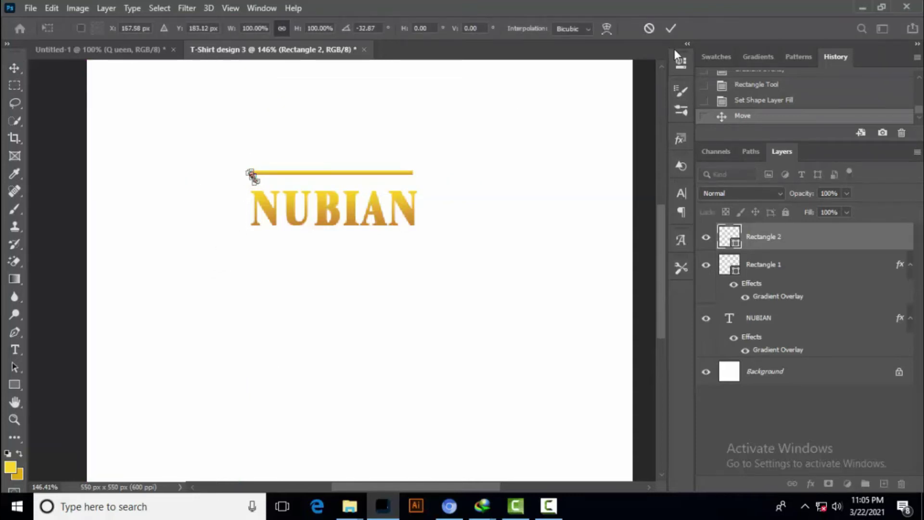
{"action": "left_click", "coordinate": [671, 28]}
{"action": "key", "text": "Up"}
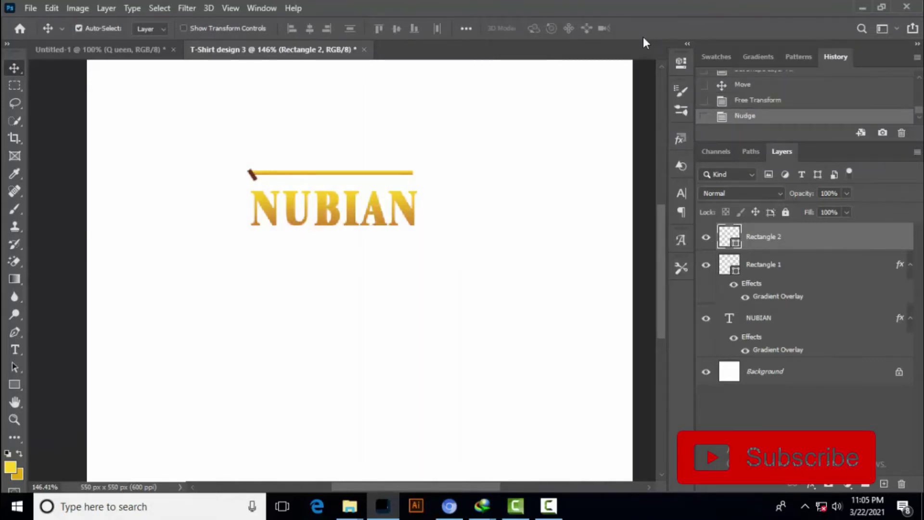
Duplicate the brown cap, flip it horizontally, and place it at the bar's right end
{"action": "key", "text": "ctrl+j"}
{"action": "key", "text": "shift+Right"}
{"action": "key", "text": "shift+Right"}
{"action": "key", "text": "shift+Right"}
{"action": "key", "text": "shift+Right"}
{"action": "key", "text": "shift+Right"}
{"action": "key", "text": "shift+Right"}
{"action": "key", "text": "shift+Right"}
{"action": "key", "text": "shift+Right"}
{"action": "key", "text": "shift+Right"}
{"action": "key", "text": "shift+Right"}
{"action": "key", "text": "shift+Right"}
{"action": "key", "text": "shift+Right"}
{"action": "key", "text": "shift+Right"}
{"action": "key", "text": "shift+Right"}
{"action": "key", "text": "shift+Right"}
{"action": "key", "text": "shift+Right"}
{"action": "key", "text": "shift+Right"}
{"action": "key", "text": "shift+Right"}
{"action": "key", "text": "ctrl+t"}
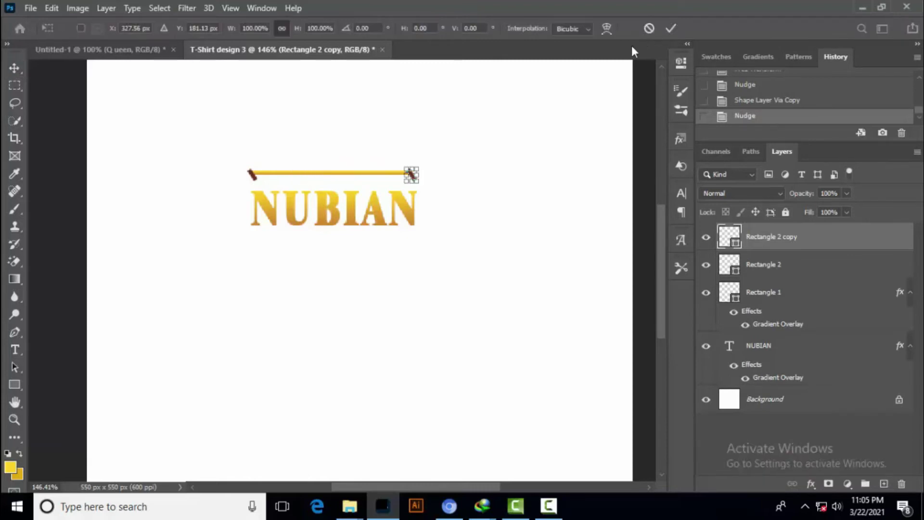
{"action": "right_click", "coordinate": [413, 178]}
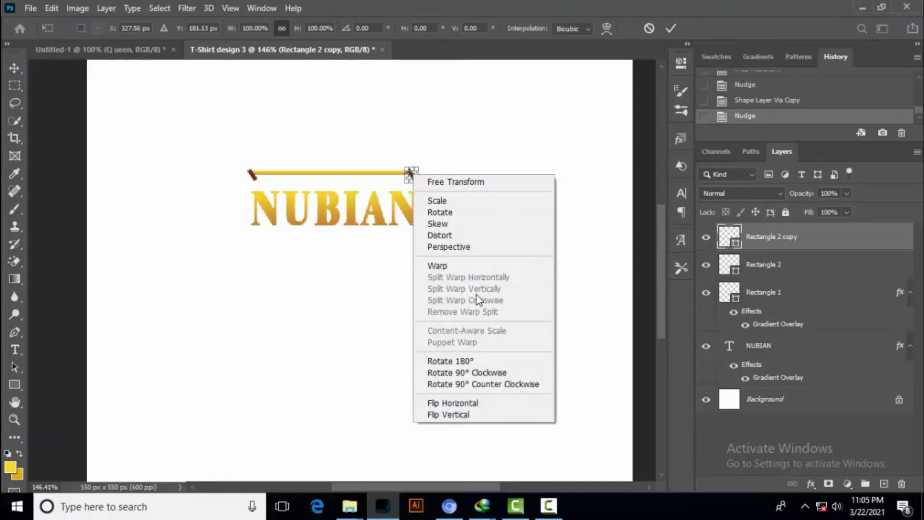
{"action": "left_click", "coordinate": [470, 402]}
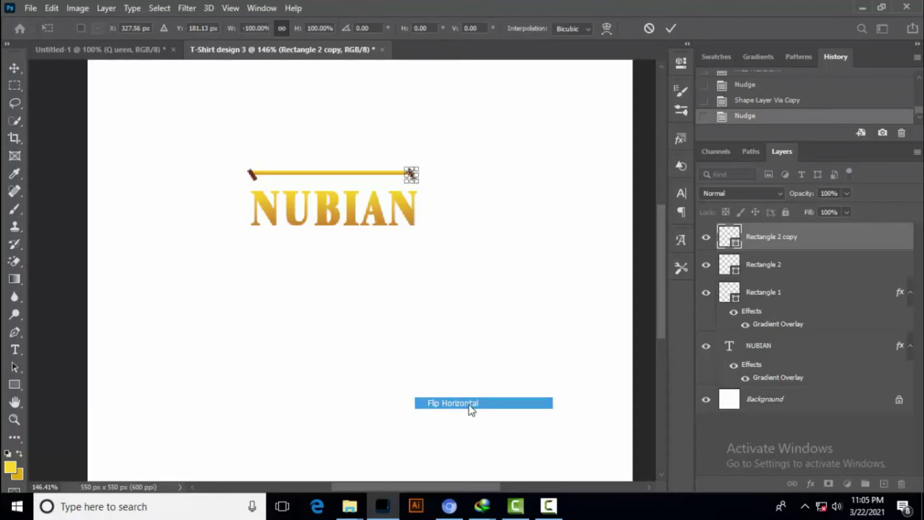
{"action": "left_click", "coordinate": [670, 28]}
{"action": "key", "text": "Right"}
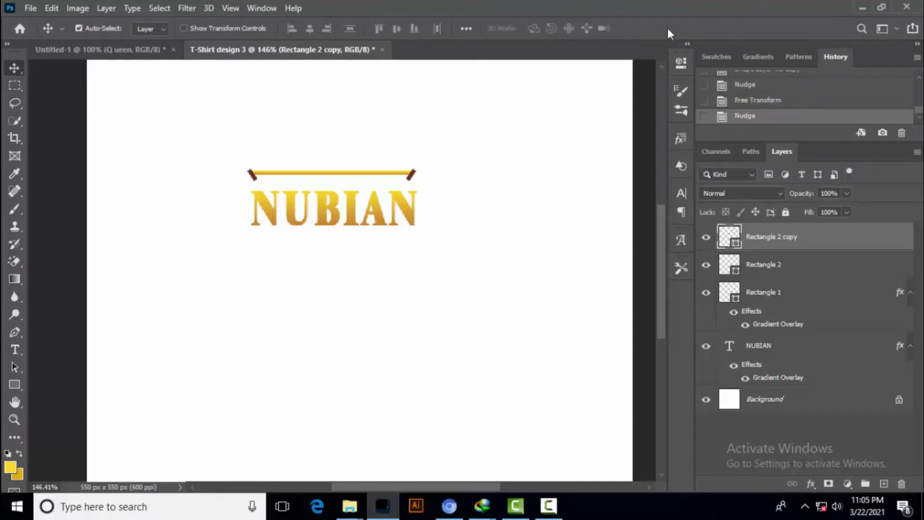
Rasterize the Rectangle 2 copy, Rectangle 2 and Rectangle 1 layers
{"action": "right_click", "coordinate": [854, 237]}
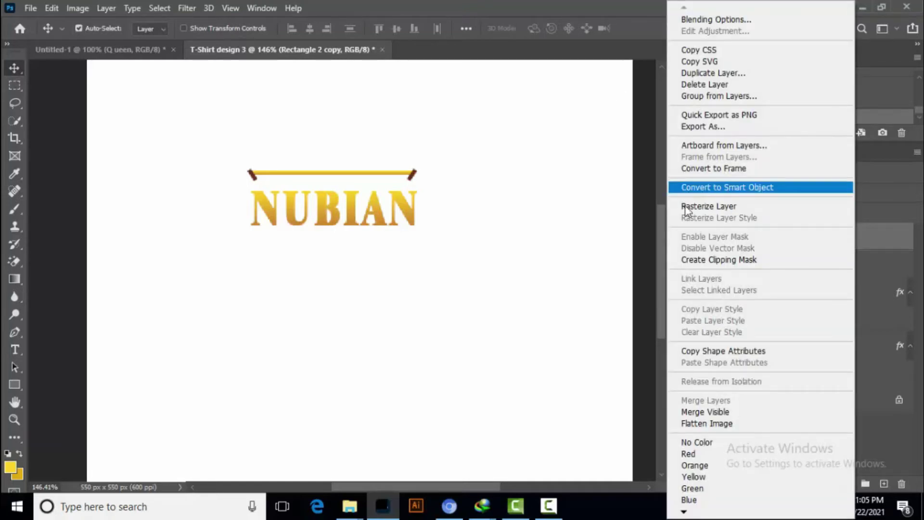
{"action": "left_click", "coordinate": [717, 207]}
{"action": "left_click", "coordinate": [807, 271]}
{"action": "right_click", "coordinate": [807, 271]}
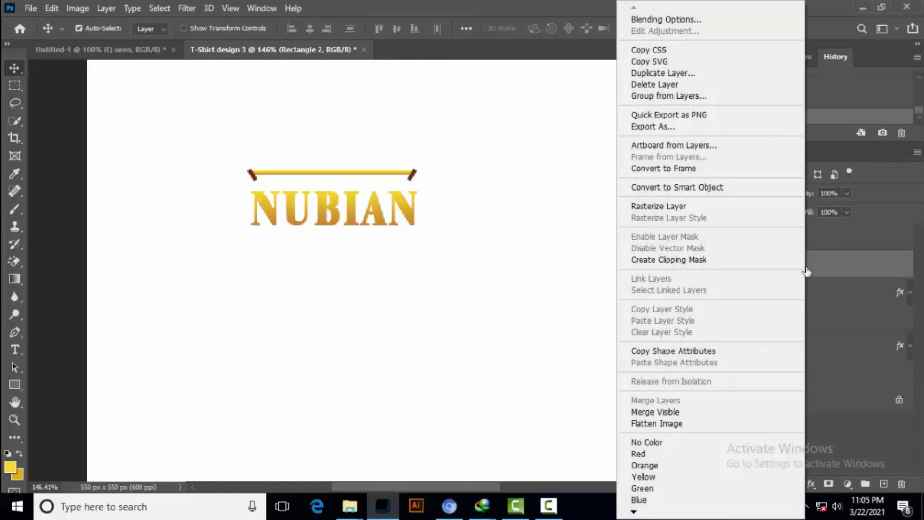
{"action": "left_click", "coordinate": [672, 210]}
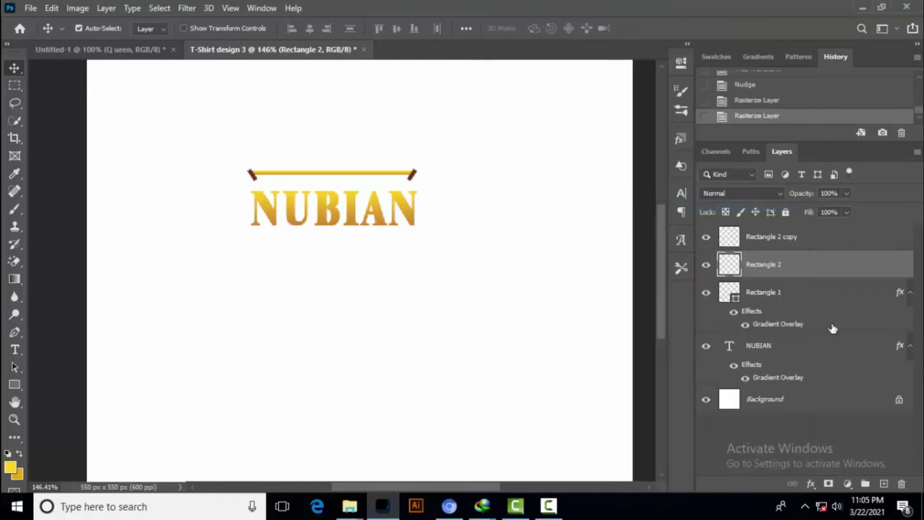
{"action": "left_click", "coordinate": [814, 292]}
{"action": "right_click", "coordinate": [813, 291]}
{"action": "left_click", "coordinate": [710, 209]}
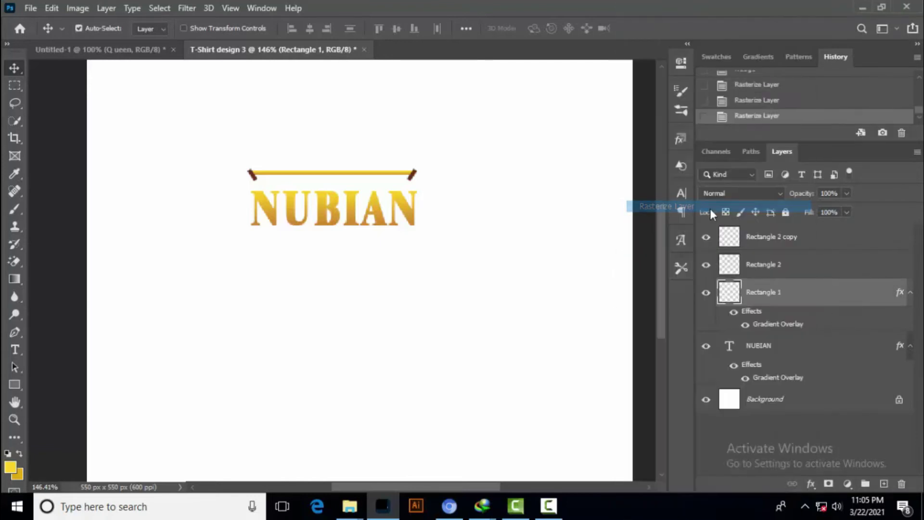
Clear the right cap's outline from the Rectangle 2 copy and Rectangle 1 layers
{"action": "left_click", "coordinate": [730, 239]}
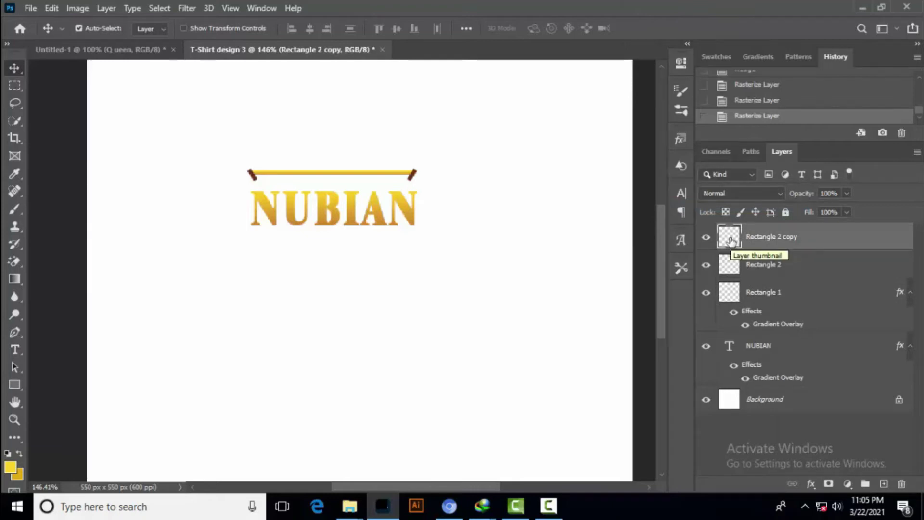
{"action": "left_click", "coordinate": [730, 240], "text": "ctrl"}
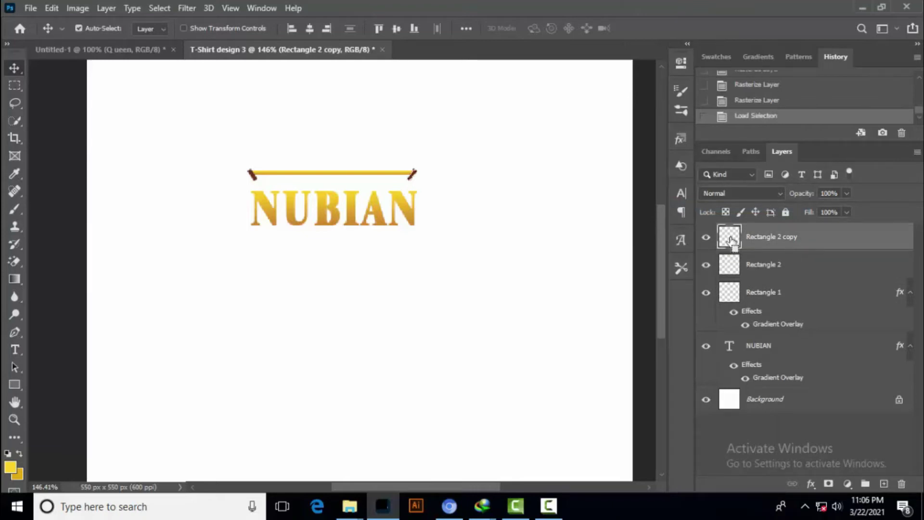
{"action": "left_click", "coordinate": [796, 292]}
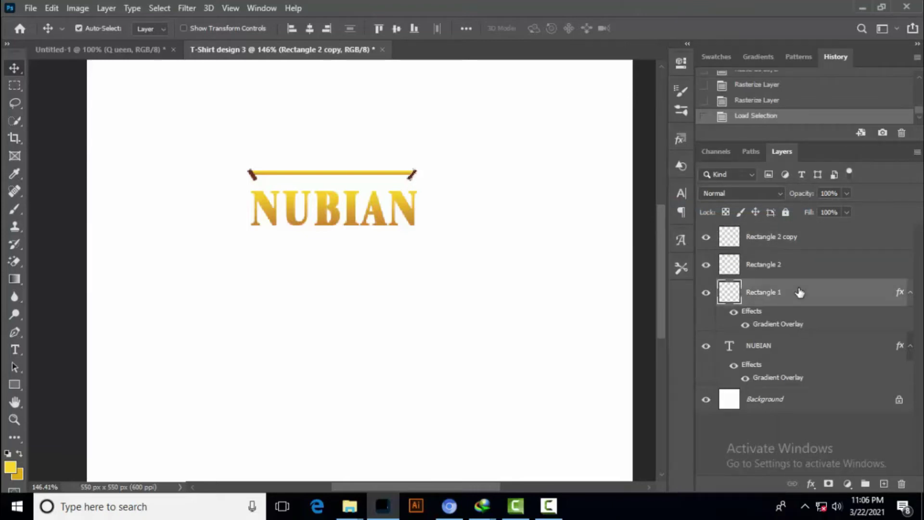
{"action": "left_click", "coordinate": [806, 243]}
{"action": "key", "text": "Delete"}
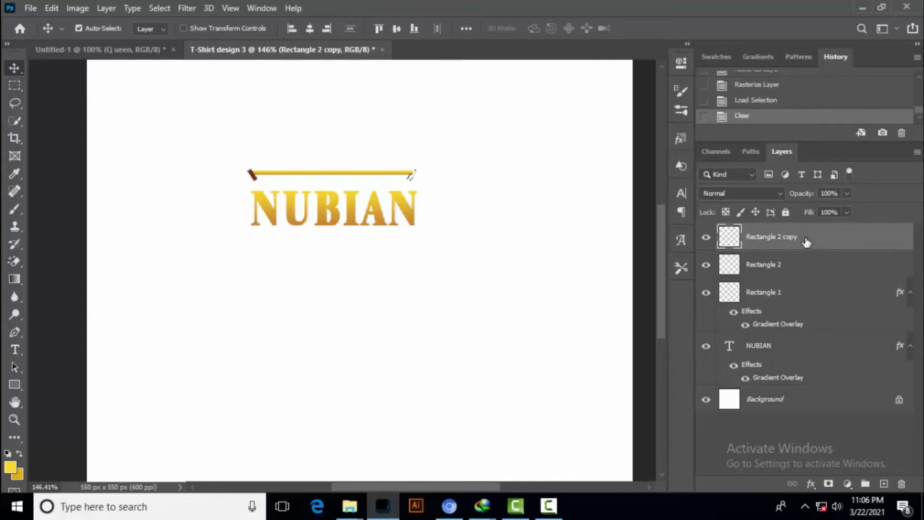
{"action": "left_click", "coordinate": [818, 295]}
{"action": "key", "text": "Delete"}
Delete the Rectangle 2 copy layer and confirm the deletion
{"action": "left_click", "coordinate": [813, 239]}
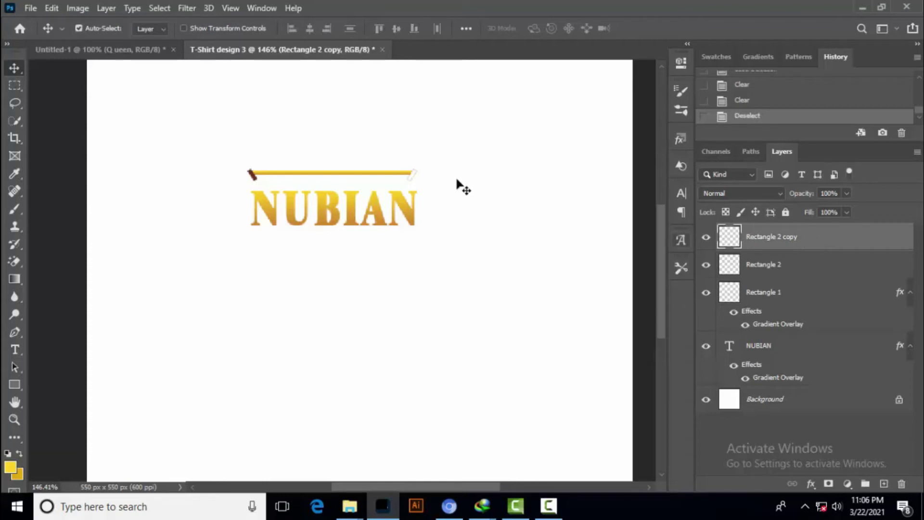
{"action": "right_click", "coordinate": [818, 245]}
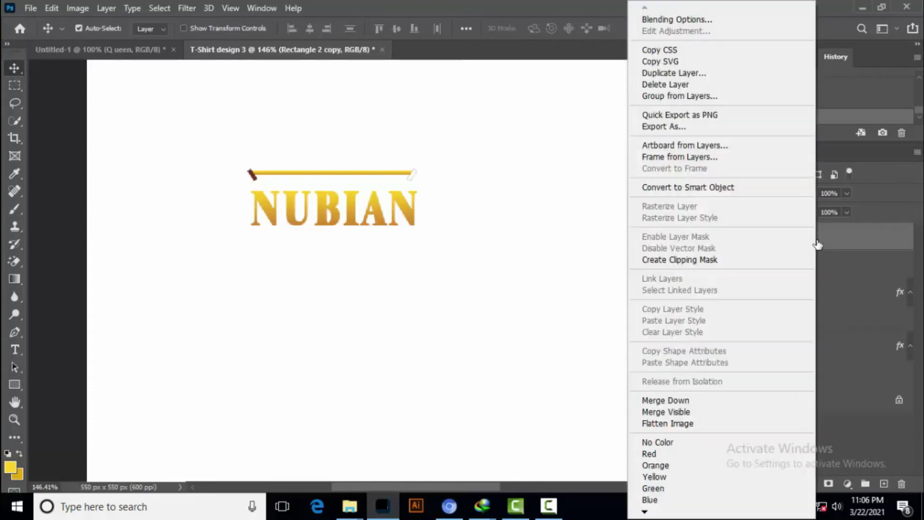
{"action": "left_click", "coordinate": [582, 278]}
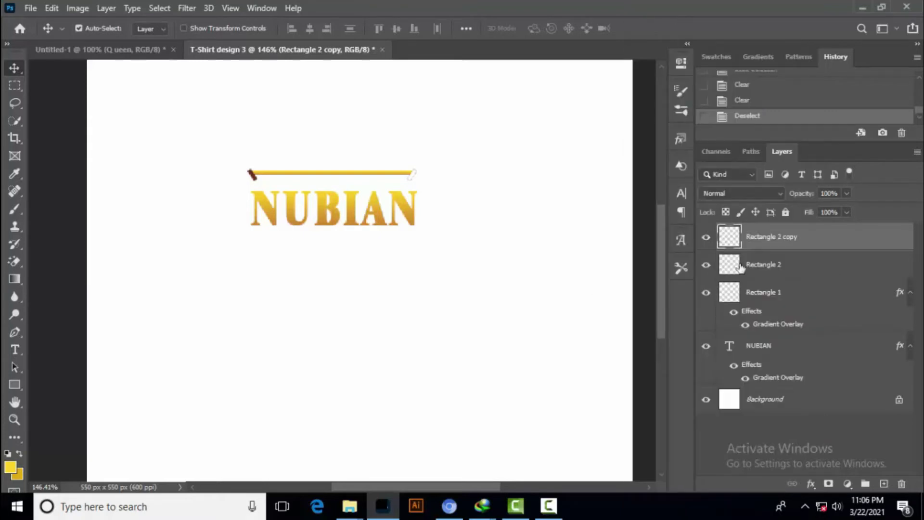
{"action": "left_click", "coordinate": [902, 484]}
{"action": "left_click", "coordinate": [403, 198]}
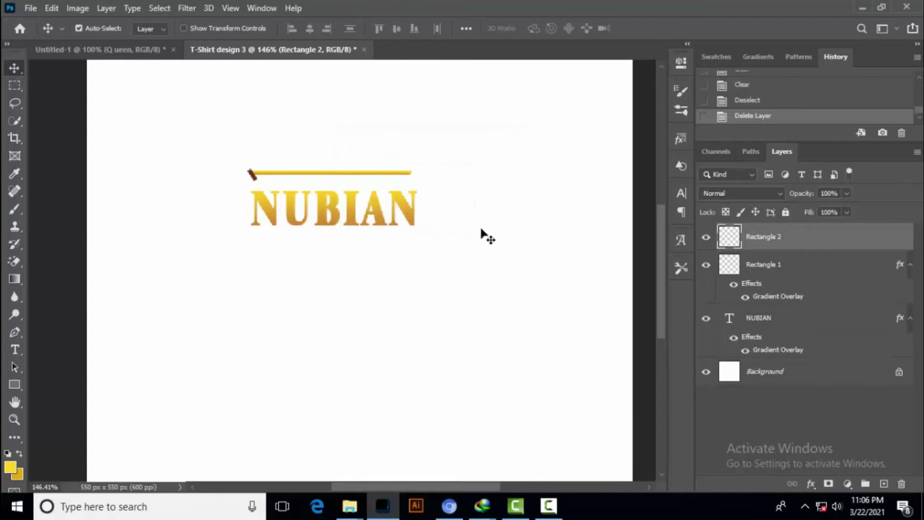
Clear Rectangle 2's outline from Rectangle 2 and Rectangle 1, deselect, then delete Rectangle 2
{"action": "left_click", "coordinate": [729, 242], "text": "ctrl"}
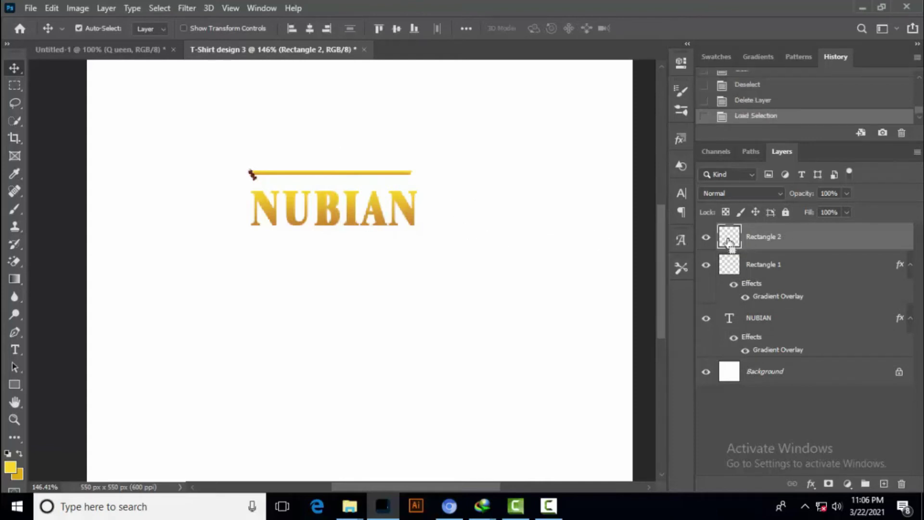
{"action": "left_click", "coordinate": [811, 268]}
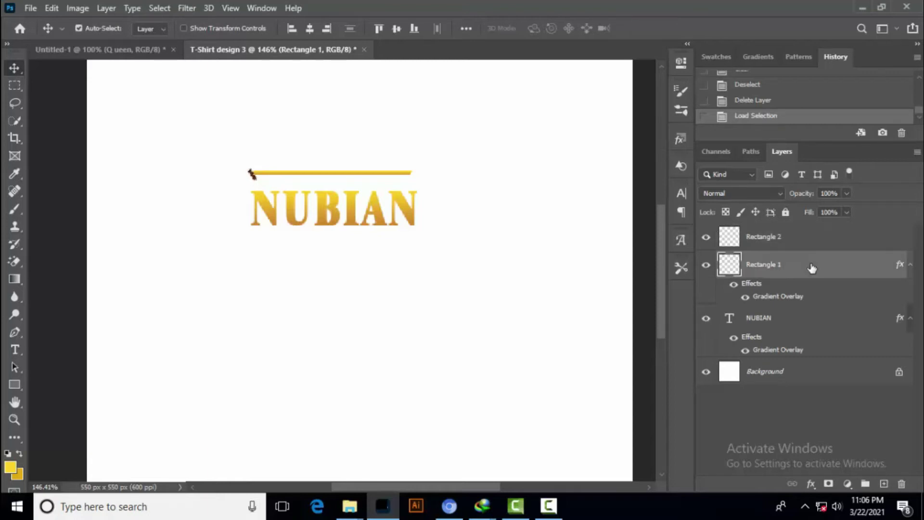
{"action": "left_click", "coordinate": [810, 247]}
{"action": "key", "text": "Delete"}
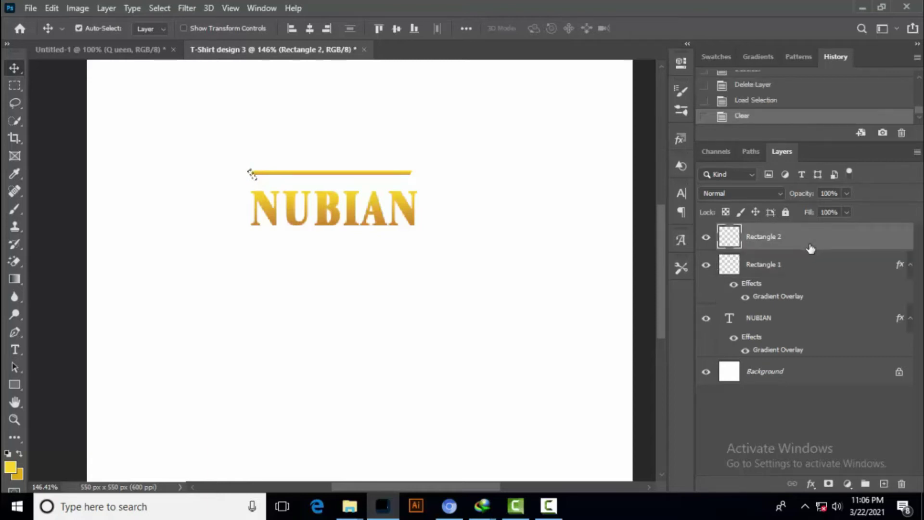
{"action": "left_click", "coordinate": [820, 269]}
{"action": "key", "text": "Delete"}
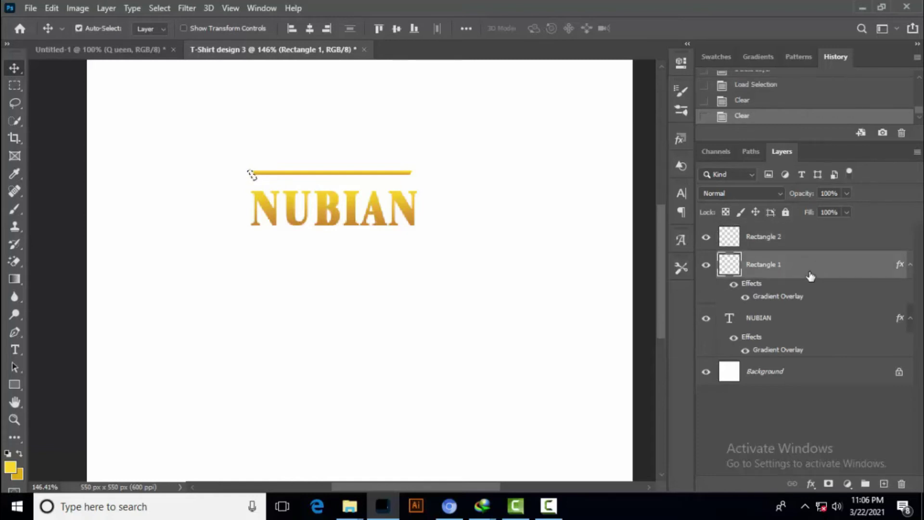
{"action": "left_click", "coordinate": [812, 239]}
{"action": "key", "text": "Delete"}
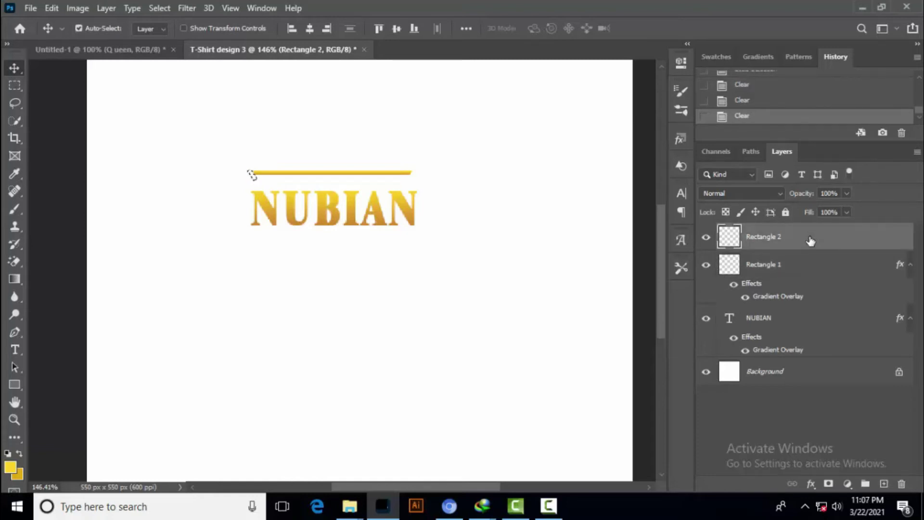
{"action": "key", "text": "ctrl+d"}
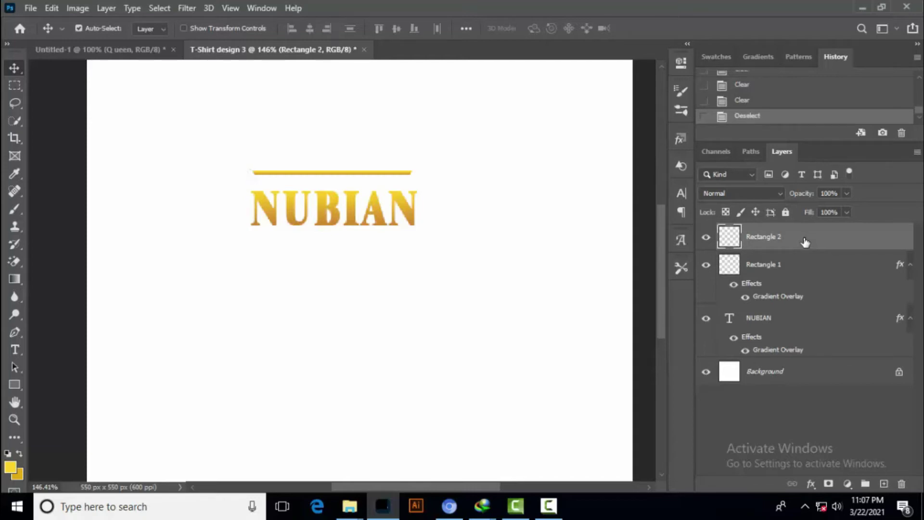
{"action": "key", "text": "Delete"}
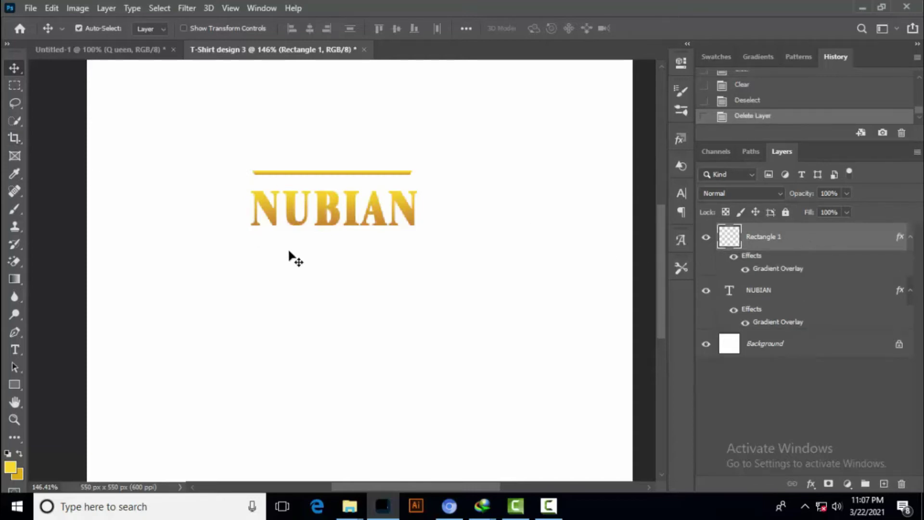
Widen the gold line above NUBIAN and keep its gold Gradient Overlay
{"action": "scroll", "coordinate": [291, 256], "scroll_direction": "down", "scroll_amount": 2}
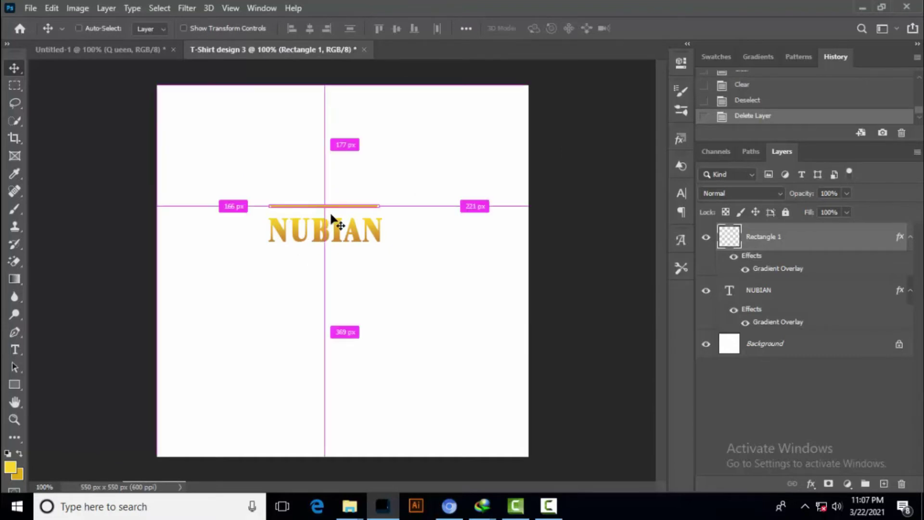
{"action": "key", "text": "ctrl+t"}
{"action": "left_click_drag", "start_coordinate": [326, 201], "coordinate": [326, 202]}
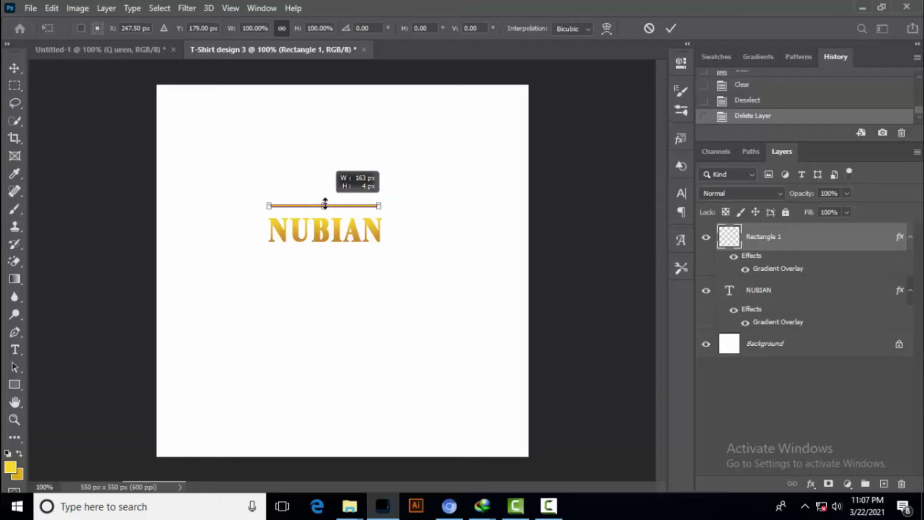
{"action": "left_click", "coordinate": [669, 27]}
{"action": "double_click", "coordinate": [853, 246]}
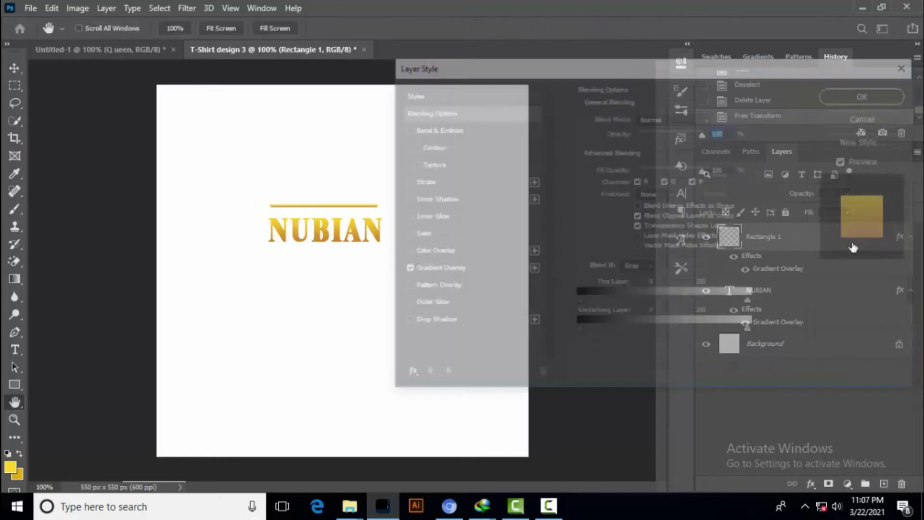
{"action": "left_click", "coordinate": [510, 270]}
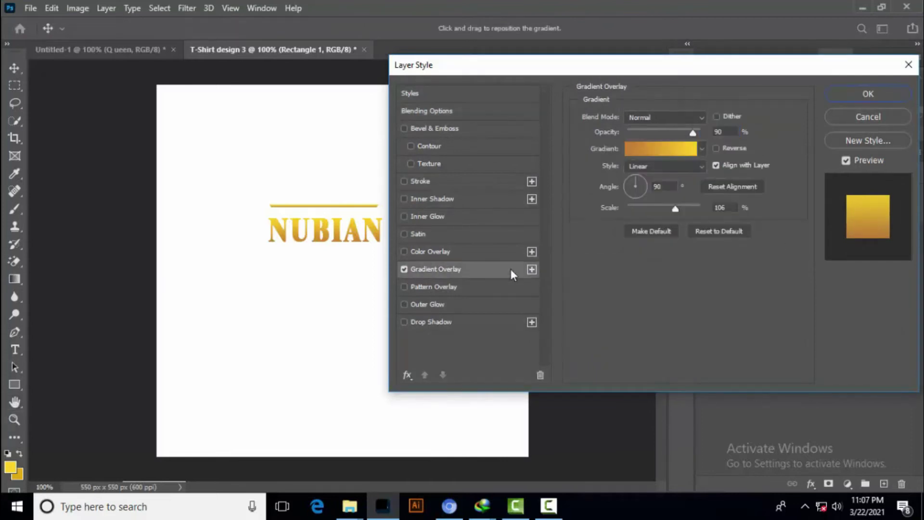
{"action": "left_click", "coordinate": [876, 94]}
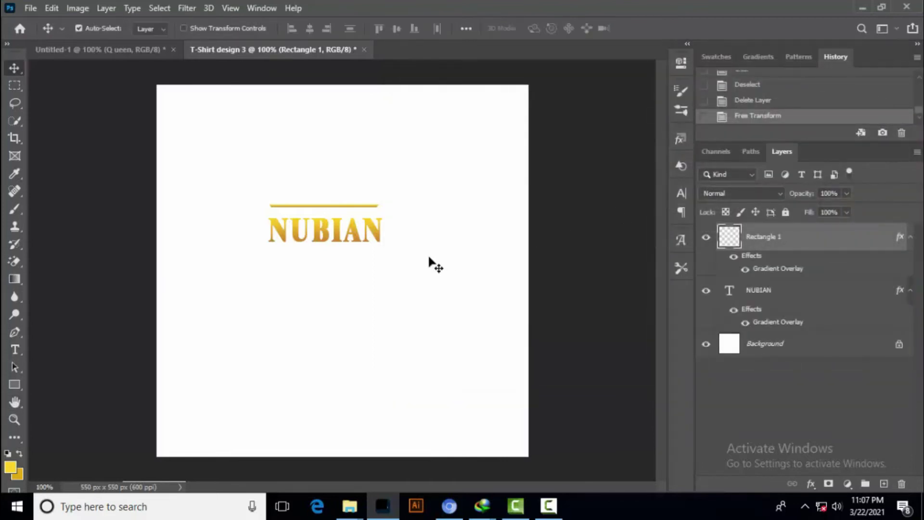
Duplicate the gold line and nudge the copy down beneath NUBIAN
{"action": "key", "text": "ctrl+j"}
{"action": "key", "text": "shift+Down"}
{"action": "key", "text": "shift+Down"}
{"action": "key", "text": "shift+Down"}
{"action": "key", "text": "shift+Down"}
{"action": "key", "text": "shift+Down"}
{"action": "key", "text": "shift+Down"}
{"action": "key", "text": "shift+Down"}
{"action": "key", "text": "Down"}
{"action": "key", "text": "Down"}
{"action": "key", "text": "Down"}
{"action": "key", "text": "Down"}
{"action": "key", "text": "Down"}
{"action": "key", "text": "Down"}
{"action": "key", "text": "Down"}
{"action": "key", "text": "Down"}
{"action": "key", "text": "Down"}
{"action": "key", "text": "Down"}
{"action": "key", "text": "Down"}
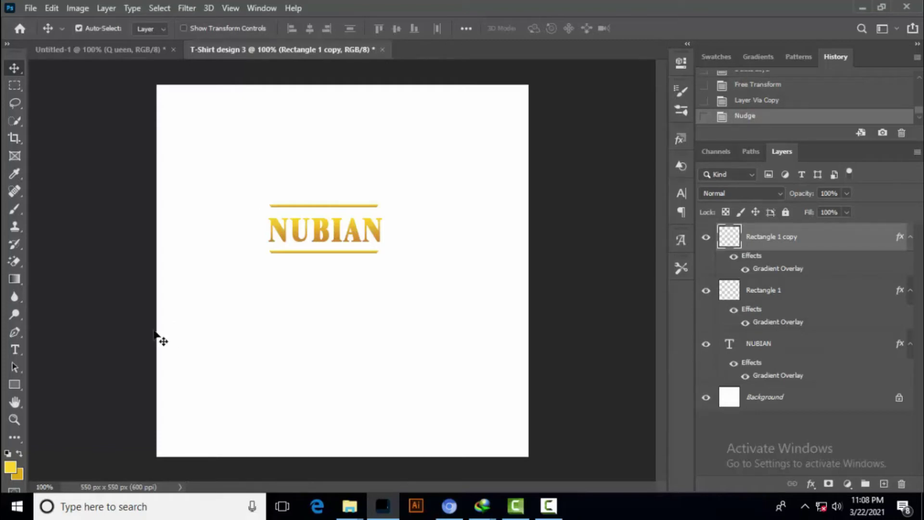
Draw a small Floral Ornament 1 custom shape below-right of NUBIAN
{"action": "left_click", "coordinate": [18, 386]}
{"action": "left_click", "coordinate": [71, 448]}
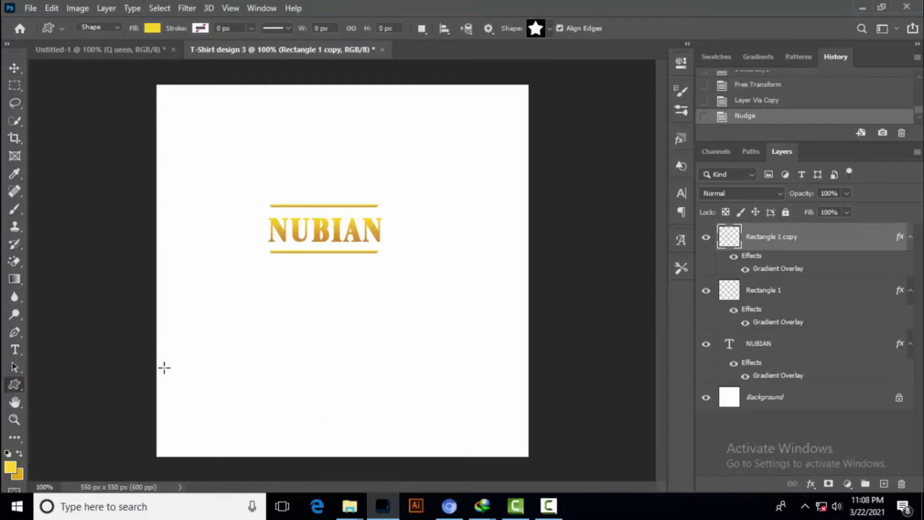
{"action": "left_click", "coordinate": [549, 29]}
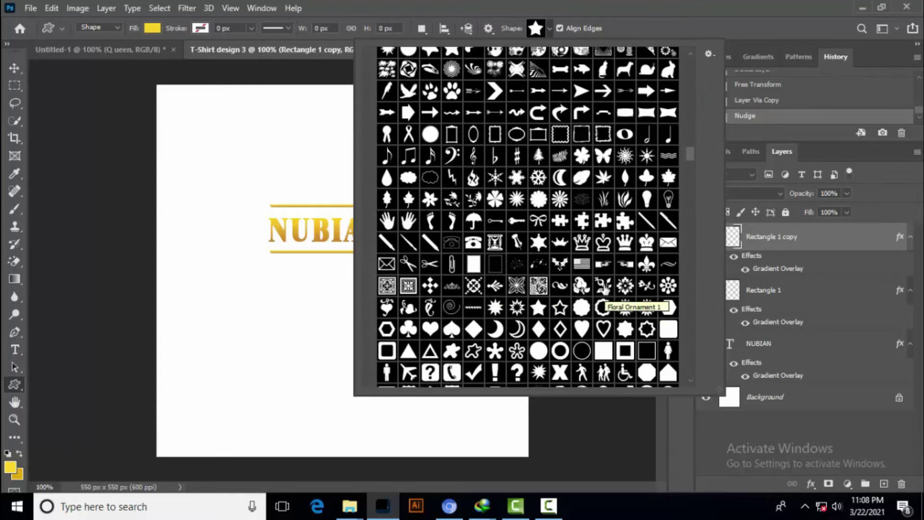
{"action": "left_click", "coordinate": [603, 287]}
{"action": "left_click", "coordinate": [395, 5]}
{"action": "left_click_drag", "start_coordinate": [403, 270], "coordinate": [423, 300]}
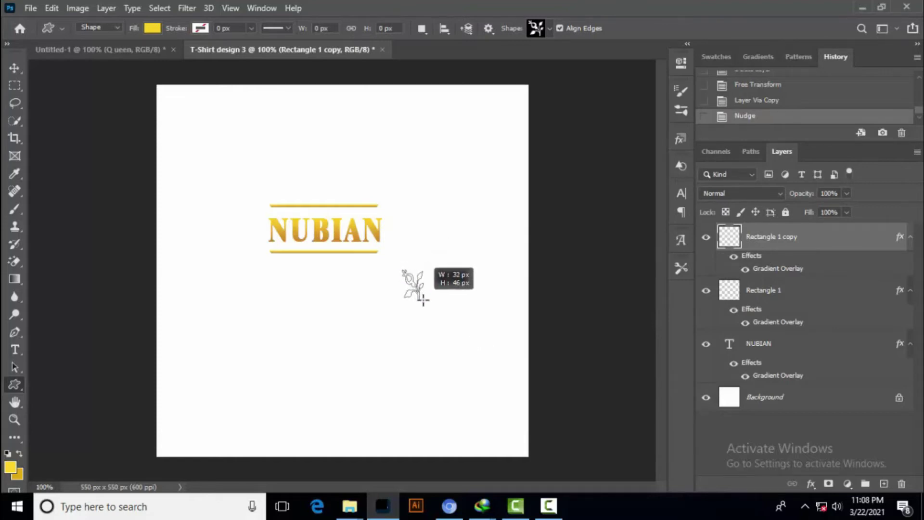
{"action": "left_click_drag", "start_coordinate": [424, 301], "coordinate": [425, 300]}
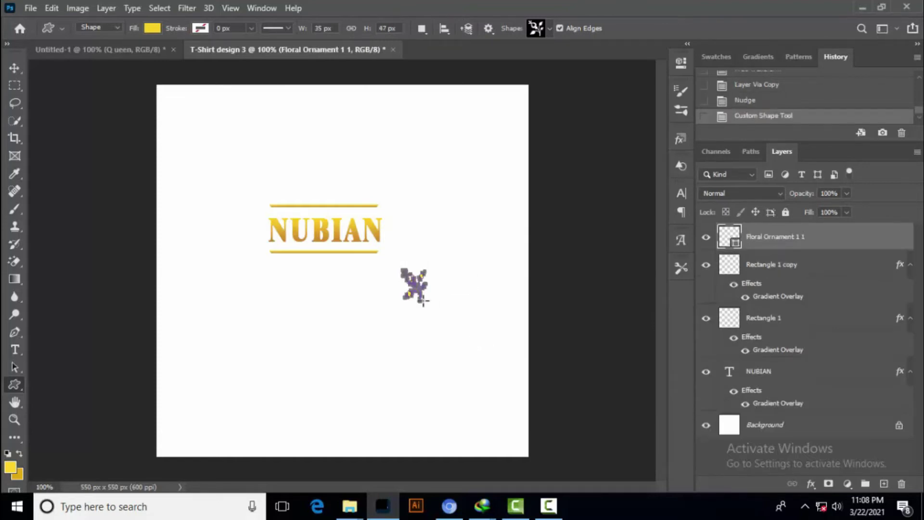
Give the floral ornament a gold Gradient Overlay layer style
{"action": "left_click", "coordinate": [15, 67]}
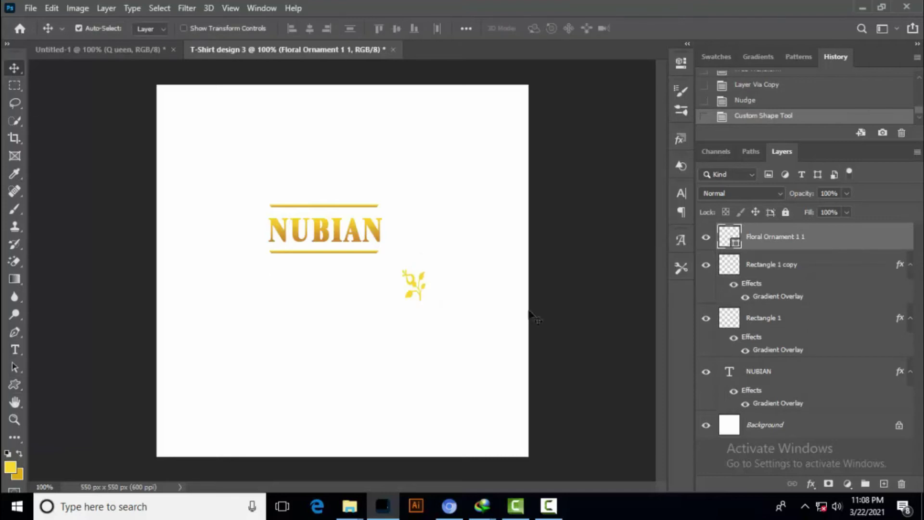
{"action": "double_click", "coordinate": [858, 243]}
{"action": "left_click_drag", "start_coordinate": [514, 73], "coordinate": [668, 74]}
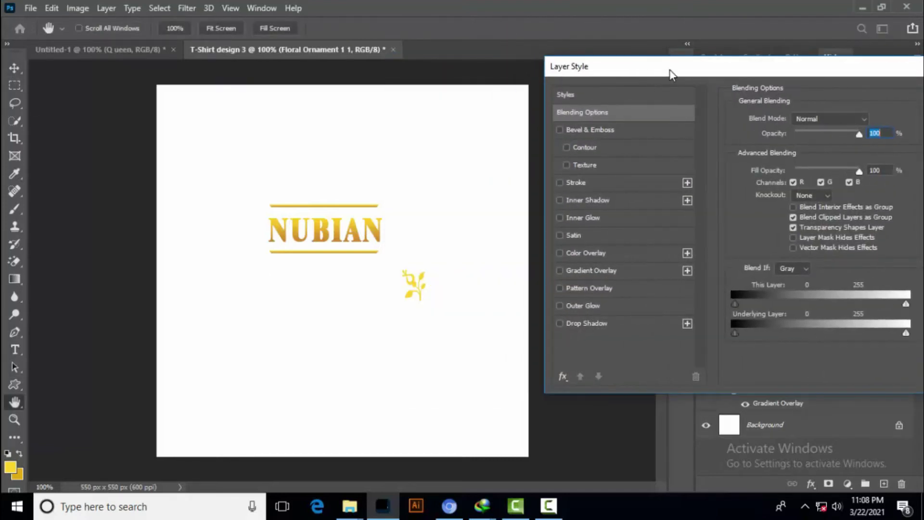
{"action": "left_click", "coordinate": [560, 271]}
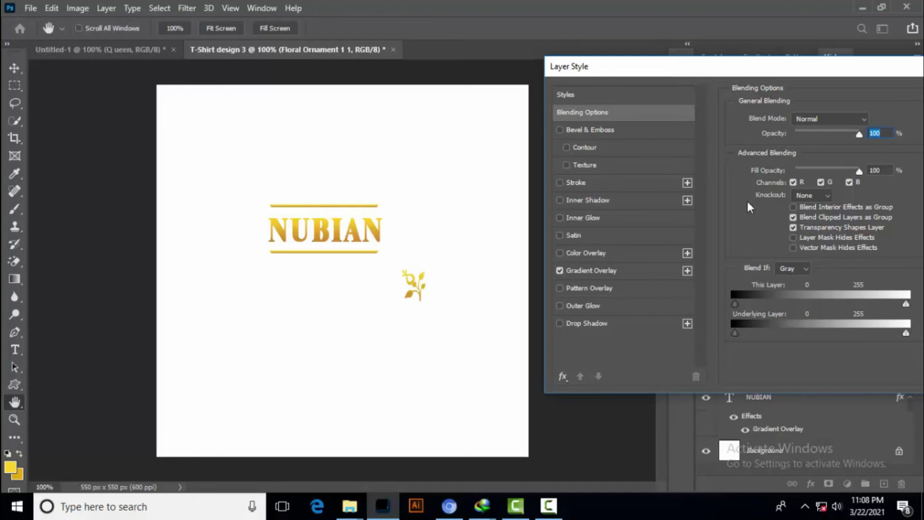
{"action": "left_click", "coordinate": [877, 101]}
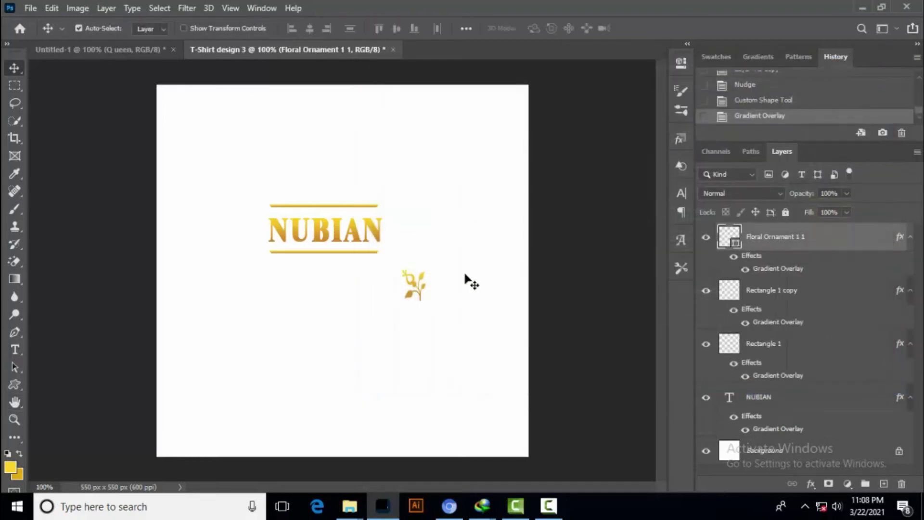
Duplicate the floral ornament, flip the copy horizontally and vertically, and nudge it into place
{"action": "left_click_drag", "start_coordinate": [471, 282], "coordinate": [469, 279]}
{"action": "key", "text": "shift+Down"}
{"action": "key", "text": "shift+Down"}
{"action": "key", "text": "shift+Down"}
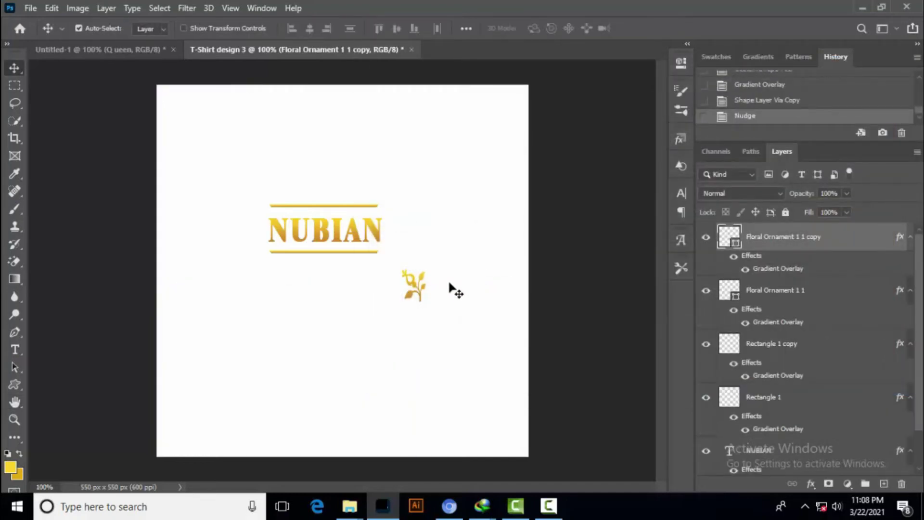
{"action": "key", "text": "shift+Down"}
{"action": "key", "text": "shift+Down"}
{"action": "key", "text": "shift+Down"}
{"action": "key", "text": "shift+Down"}
{"action": "key", "text": "ctrl+t"}
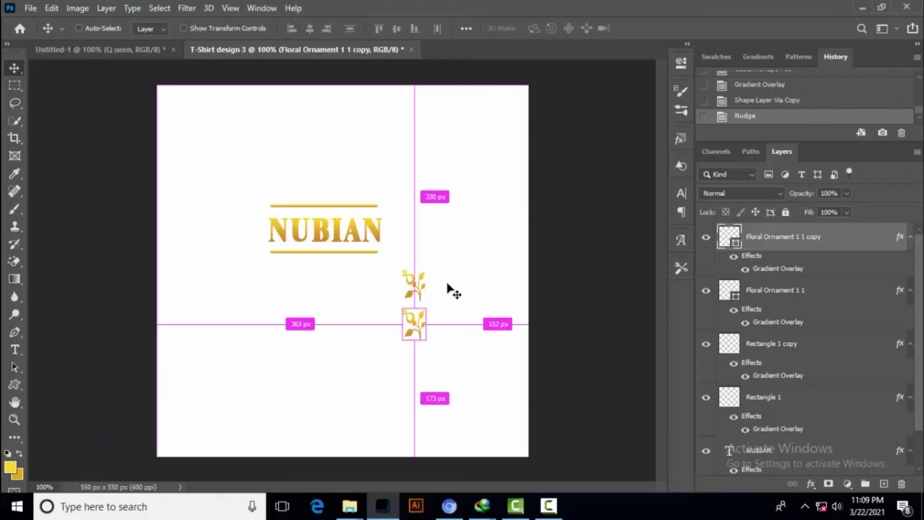
{"action": "right_click", "coordinate": [416, 327]}
{"action": "left_click", "coordinate": [454, 302]}
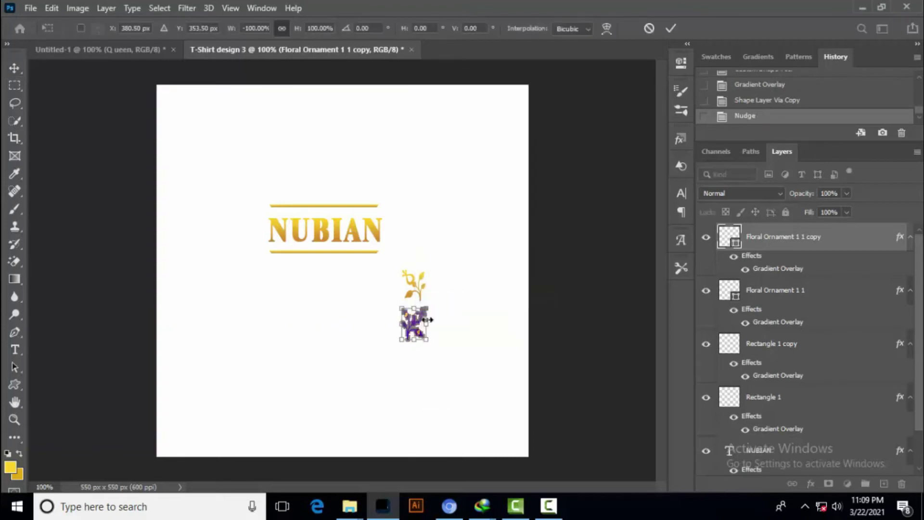
{"action": "right_click", "coordinate": [417, 329]}
{"action": "left_click", "coordinate": [437, 316]}
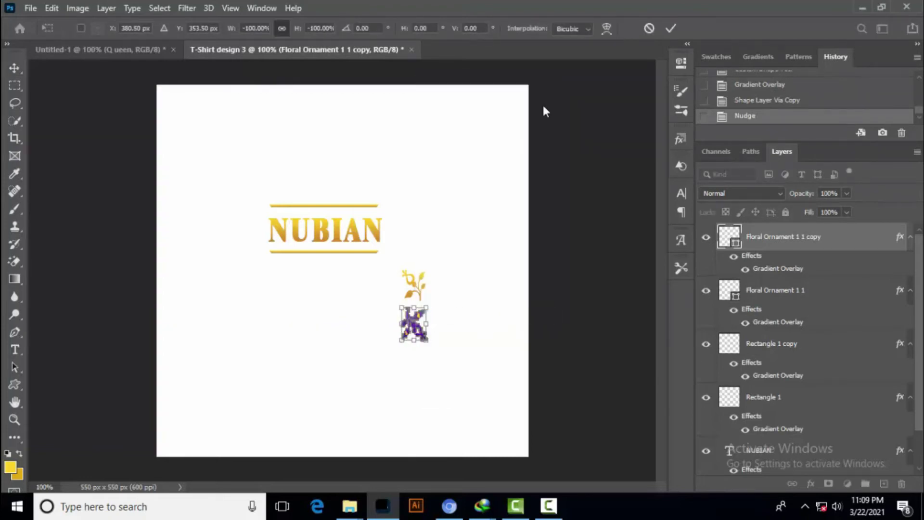
{"action": "left_click", "coordinate": [672, 28]}
{"action": "key", "text": "Right"}
{"action": "key", "text": "shift+Right"}
{"action": "key", "text": "shift+Right"}
{"action": "key", "text": "shift+Down"}
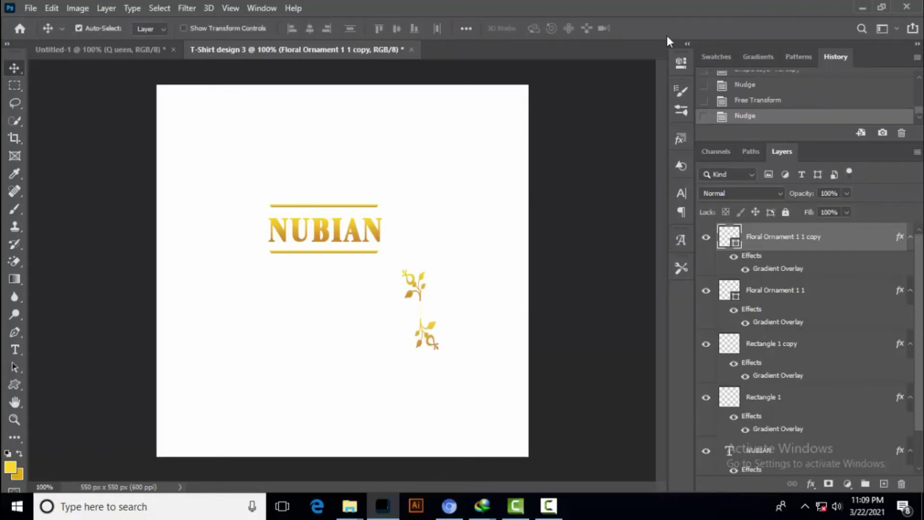
Move the upper ornament beside NUBIAN, tilt it about 15° and enlarge it slightly
{"action": "mouse_move", "coordinate": [414, 301]}
{"action": "left_mouse_down"}
{"action": "mouse_move", "coordinate": [395, 198]}
{"action": "mouse_move", "coordinate": [440, 199]}
{"action": "left_mouse_up"}
{"action": "key", "text": "ctrl+t"}
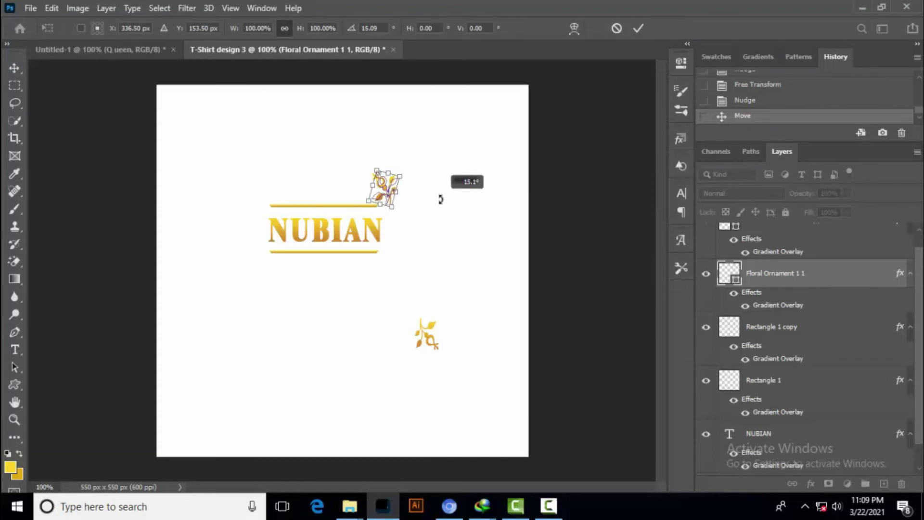
{"action": "left_click_drag", "start_coordinate": [440, 199], "coordinate": [439, 198]}
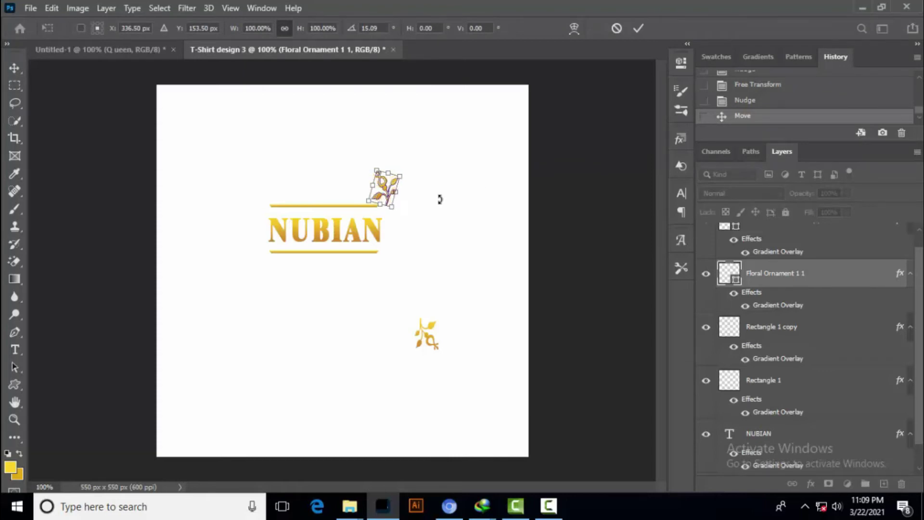
{"action": "left_click_drag", "start_coordinate": [376, 169], "coordinate": [371, 166]}
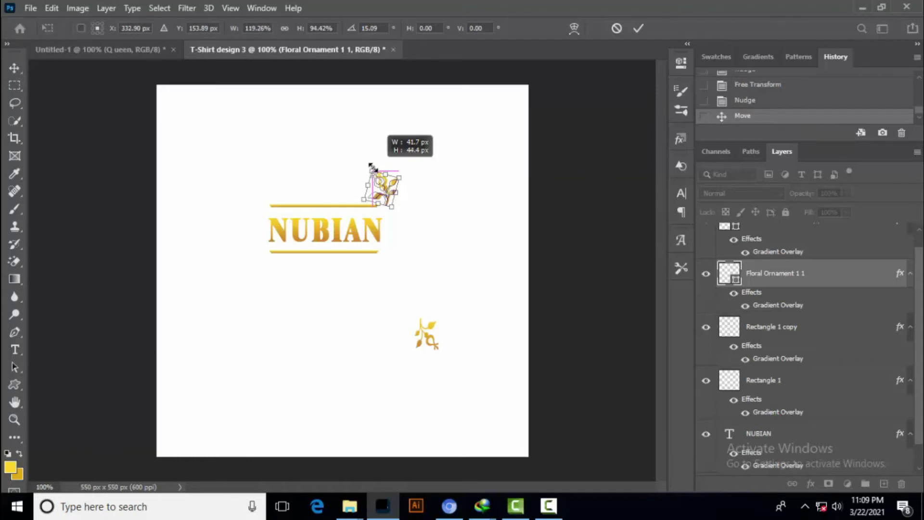
{"action": "left_click", "coordinate": [638, 28]}
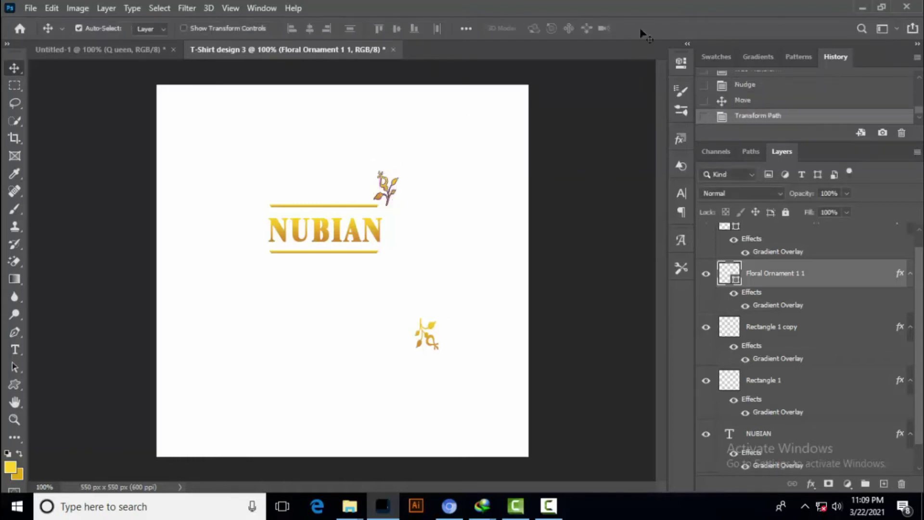
{"action": "key", "text": "Down"}
{"action": "key", "text": "Down"}
{"action": "key", "text": "Down"}
{"action": "key", "text": "Down"}
{"action": "key", "text": "Left"}
{"action": "key", "text": "Left"}
{"action": "key", "text": "Left"}
{"action": "key", "text": "Left"}
{"action": "key", "text": "Left"}
{"action": "key", "text": "Left"}
{"action": "key", "text": "Right"}
{"action": "key", "text": "Right"}
{"action": "key", "text": "Right"}
{"action": "key", "text": "Right"}
{"action": "key", "text": "Right"}
{"action": "key", "text": "Right"}
{"action": "key", "text": "Right"}
{"action": "key", "text": "Right"}
{"action": "key", "text": "Right"}
{"action": "key", "text": "Right"}
{"action": "key", "text": "Right"}
{"action": "key", "text": "Right"}
{"action": "key", "text": "Down"}
{"action": "key", "text": "Down"}
{"action": "key", "text": "Down"}
{"action": "key", "text": "Down"}
{"action": "key", "text": "Down"}
{"action": "key", "text": "Down"}
{"action": "key", "text": "Down"}
{"action": "key", "text": "Down"}
{"action": "key", "text": "Down"}
{"action": "key", "text": "Down"}
{"action": "key", "text": "Down"}
{"action": "key", "text": "Down"}
{"action": "key", "text": "Left"}
{"action": "key", "text": "Left"}
{"action": "key", "text": "Left"}
{"action": "key", "text": "Left"}
{"action": "key", "text": "Left"}
{"action": "key", "text": "Left"}
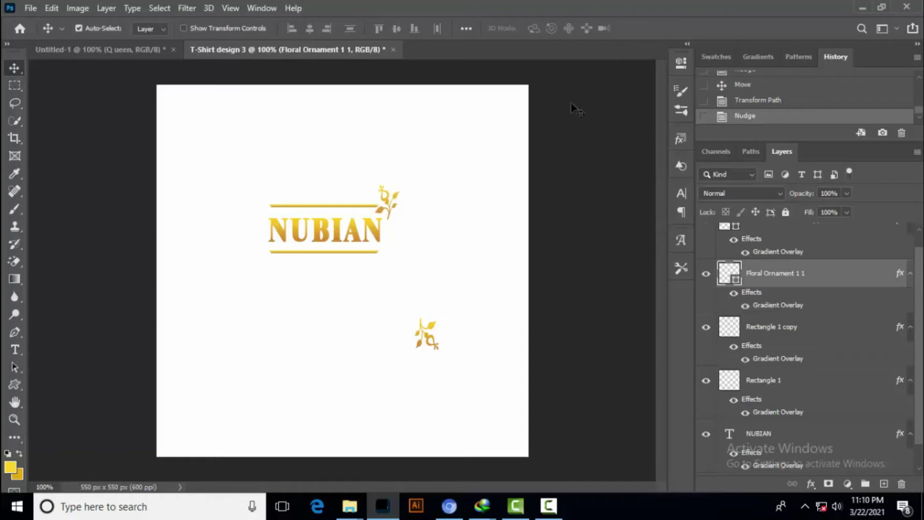
Position the lower ornament at NUBIAN's bottom-right end
{"action": "left_click_drag", "start_coordinate": [432, 337], "coordinate": [395, 253]}
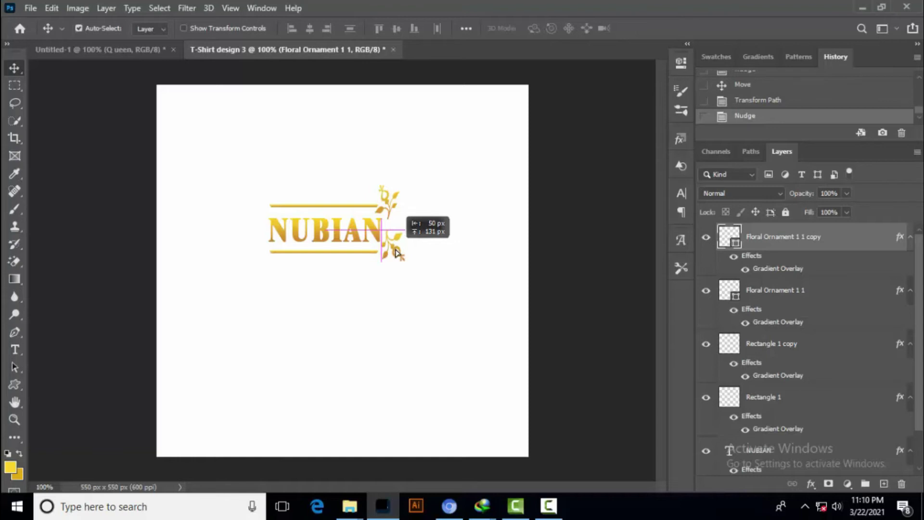
{"action": "left_click_drag", "start_coordinate": [395, 254], "coordinate": [396, 254]}
{"action": "key", "text": "Down"}
{"action": "key", "text": "Right"}
{"action": "key", "text": "Down"}
{"action": "key", "text": "Down"}
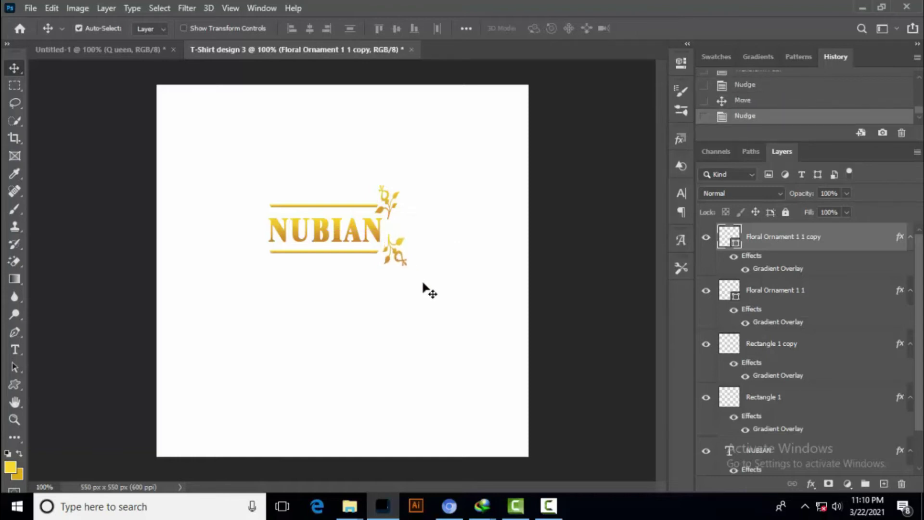
{"action": "key", "text": "Left"}
{"action": "key", "text": "Left"}
{"action": "key", "text": "Left"}
{"action": "key", "text": "Left"}
{"action": "key", "text": "Left"}
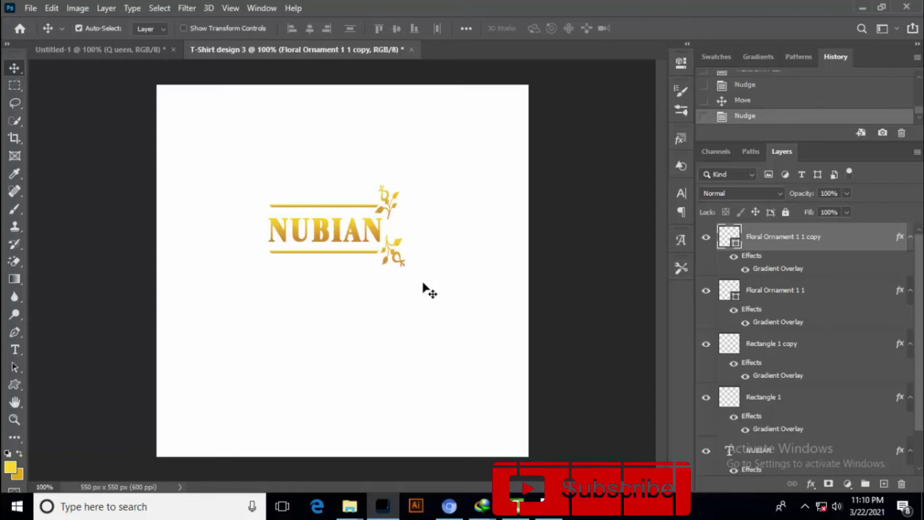
Draw a leaf-arrow custom shape to the right of NUBIAN
{"action": "left_click", "coordinate": [15, 385]}
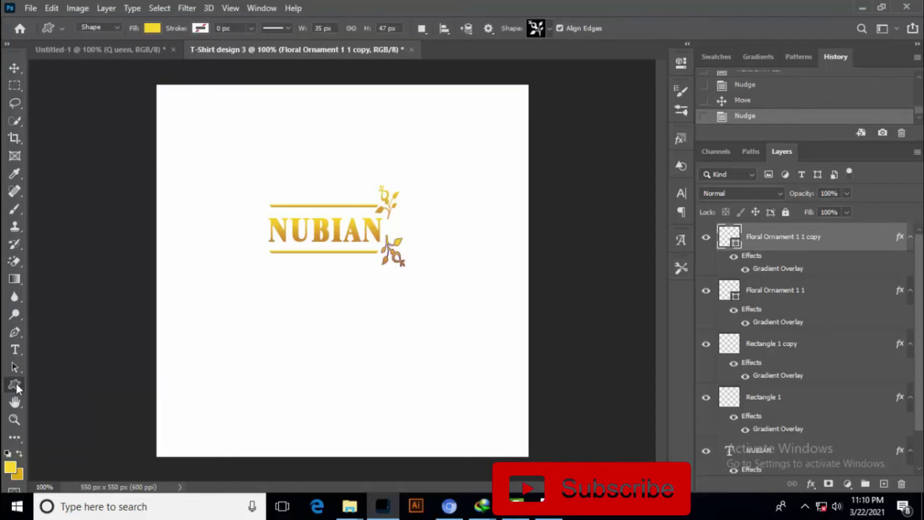
{"action": "left_click", "coordinate": [549, 29]}
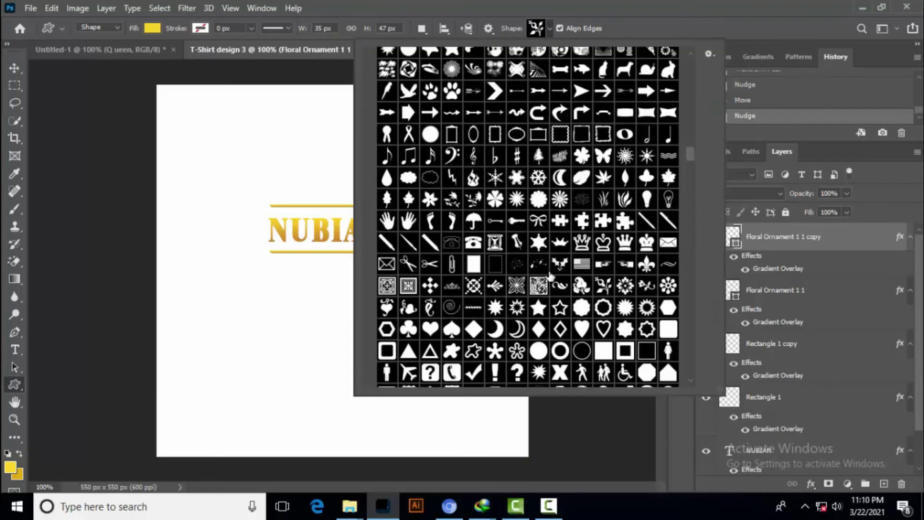
{"action": "scroll", "coordinate": [550, 275], "scroll_direction": "up", "scroll_amount": 1}
{"action": "scroll", "coordinate": [550, 274], "scroll_direction": "up", "scroll_amount": 1}
{"action": "scroll", "coordinate": [550, 274], "scroll_direction": "up", "scroll_amount": 1}
{"action": "scroll", "coordinate": [550, 274], "scroll_direction": "up", "scroll_amount": 2}
{"action": "scroll", "coordinate": [550, 275], "scroll_direction": "up", "scroll_amount": 2}
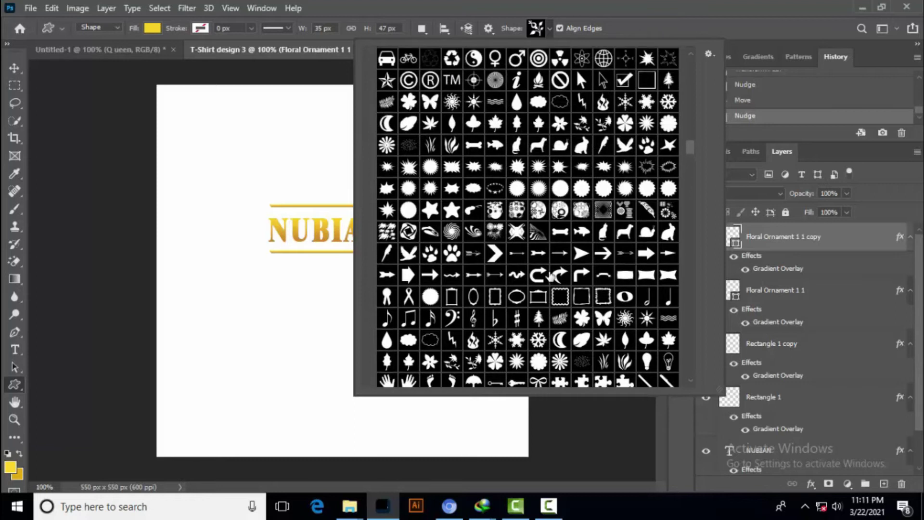
{"action": "scroll", "coordinate": [550, 274], "scroll_direction": "up", "scroll_amount": 1}
{"action": "scroll", "coordinate": [550, 274], "scroll_direction": "up", "scroll_amount": 1}
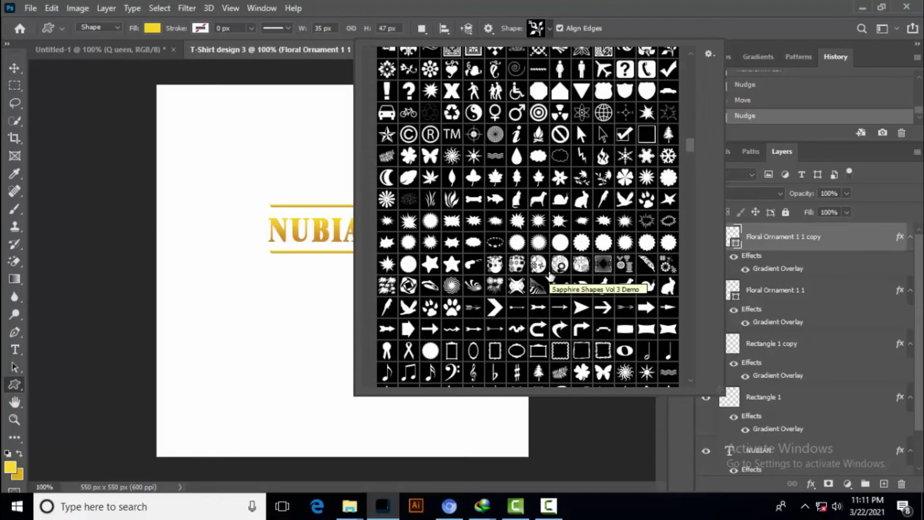
{"action": "scroll", "coordinate": [550, 275], "scroll_direction": "up", "scroll_amount": 2}
{"action": "scroll", "coordinate": [551, 275], "scroll_direction": "up", "scroll_amount": 3}
{"action": "left_click", "coordinate": [558, 181]}
{"action": "left_click", "coordinate": [456, 216]}
{"action": "left_click_drag", "start_coordinate": [443, 208], "coordinate": [474, 228]}
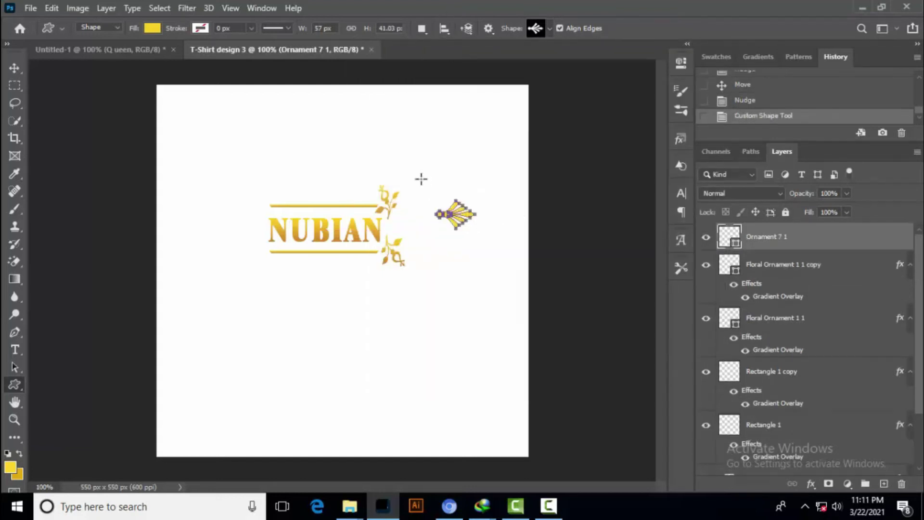
Give the leaf-arrow ornament a gold Gradient Overlay and slide it against the sprigs
{"action": "left_click", "coordinate": [15, 68]}
{"action": "double_click", "coordinate": [842, 240]}
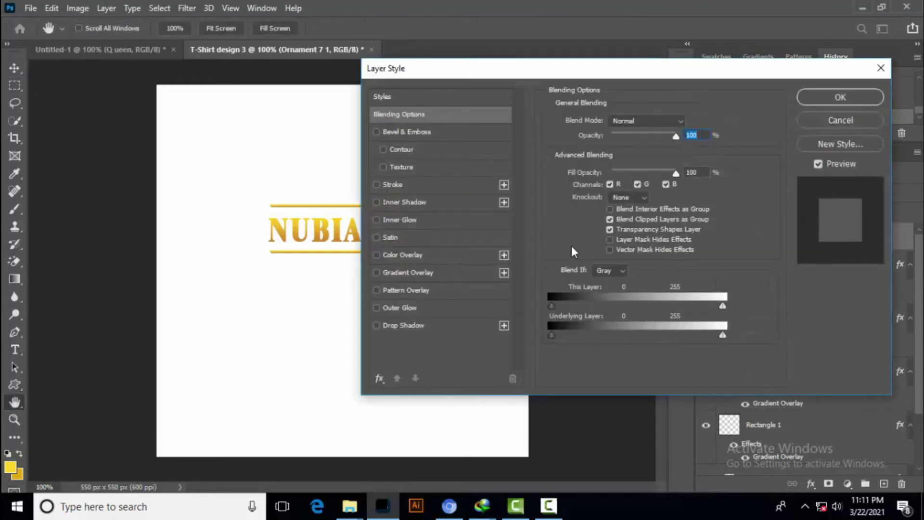
{"action": "left_click_drag", "start_coordinate": [468, 75], "coordinate": [637, 65]}
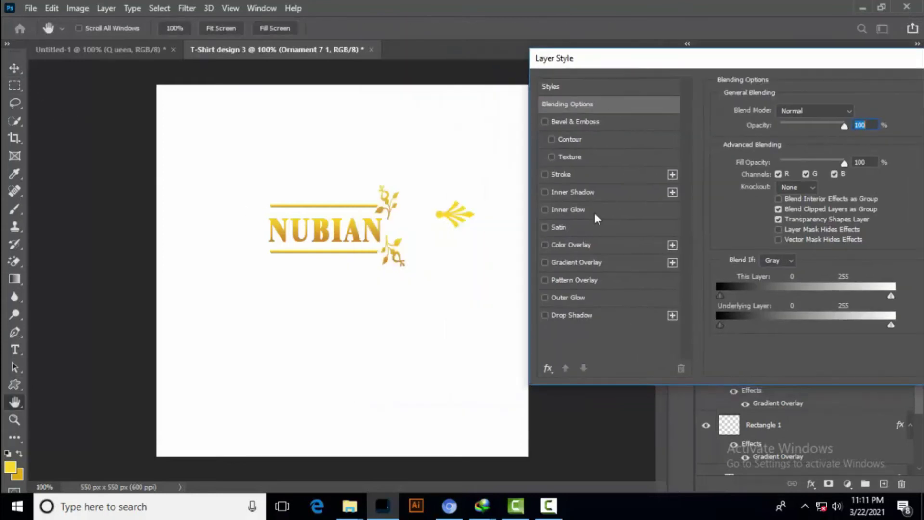
{"action": "left_click", "coordinate": [545, 261]}
{"action": "left_click", "coordinate": [573, 265]}
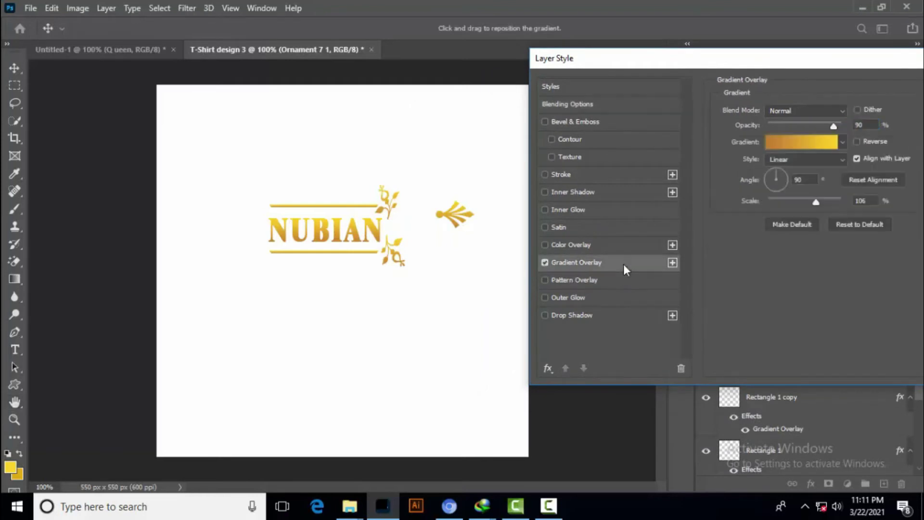
{"action": "left_click_drag", "start_coordinate": [871, 62], "coordinate": [736, 69]}
{"action": "left_click", "coordinate": [845, 95]}
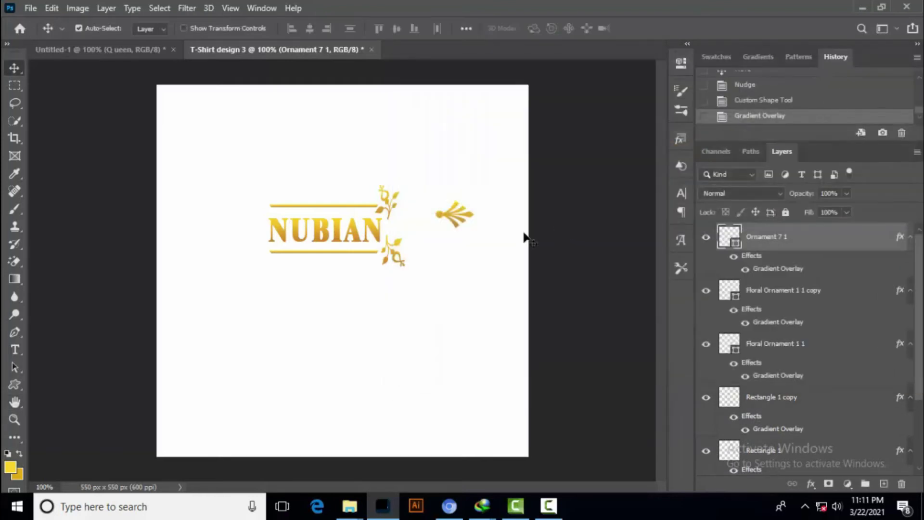
{"action": "left_click_drag", "start_coordinate": [431, 220], "coordinate": [395, 230]}
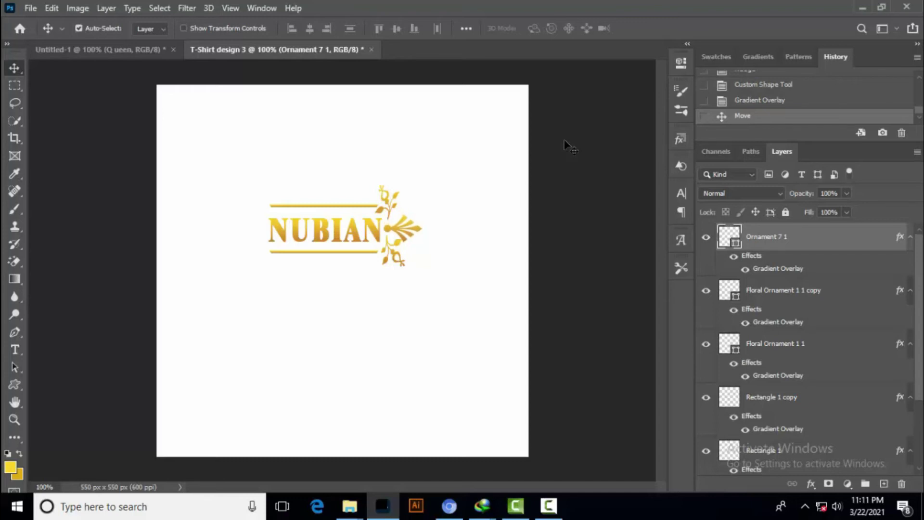
Nudge the upper and lower floral sprigs down toward the leaf-arrow ornament
{"action": "left_click", "coordinate": [393, 207]}
{"action": "key", "text": "Down"}
{"action": "key", "text": "Down"}
{"action": "key", "text": "Down"}
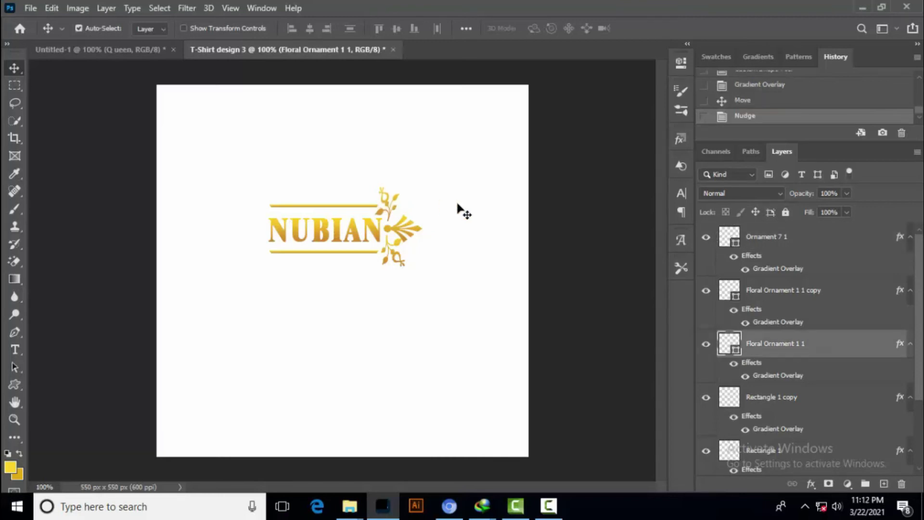
{"action": "left_click", "coordinate": [398, 248]}
{"action": "key", "text": "Down"}
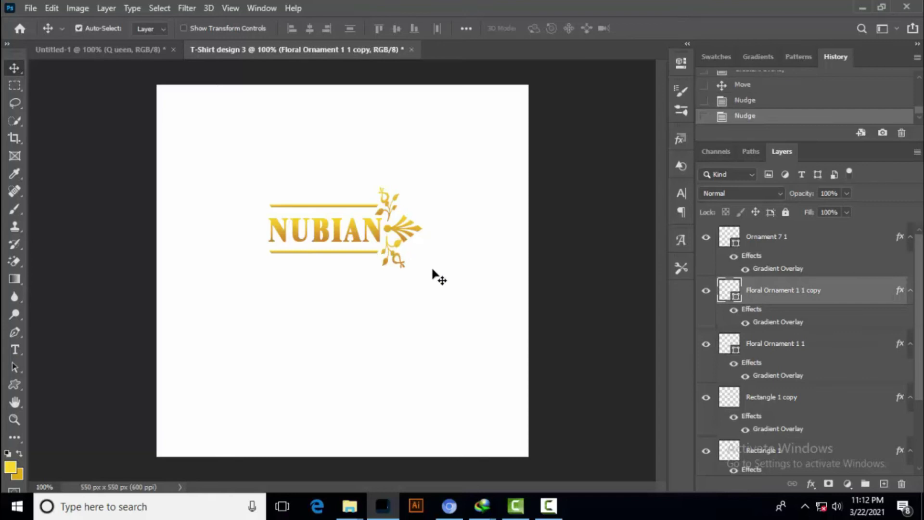
{"action": "key", "text": "Down"}
{"action": "key", "text": "Down"}
Flip the upper sprig horizontally and nudge it slightly right
{"action": "left_click", "coordinate": [384, 219]}
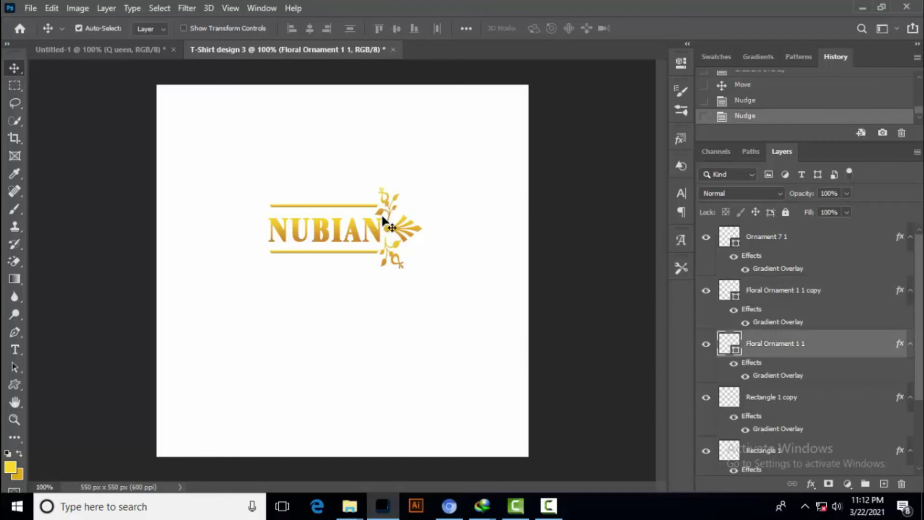
{"action": "key", "text": "ctrl+t"}
{"action": "right_click", "coordinate": [387, 196]}
{"action": "left_click", "coordinate": [442, 431]}
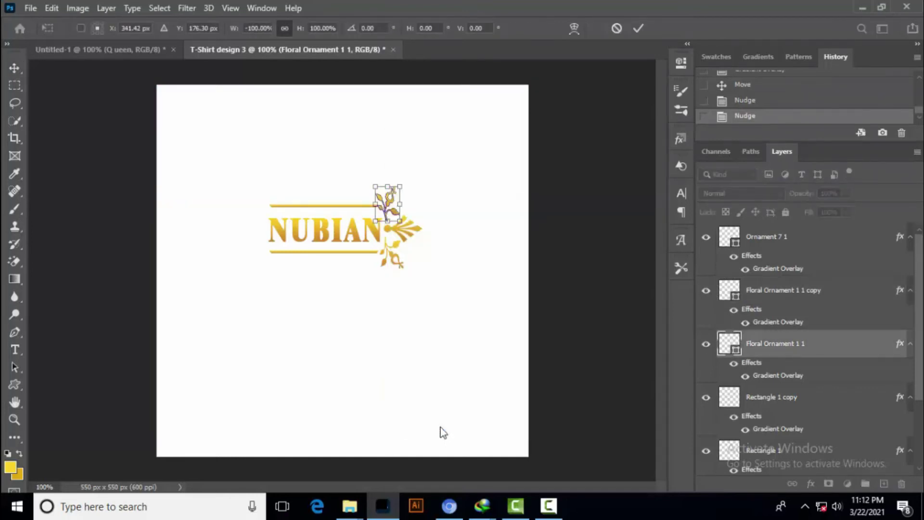
{"action": "left_click", "coordinate": [638, 29]}
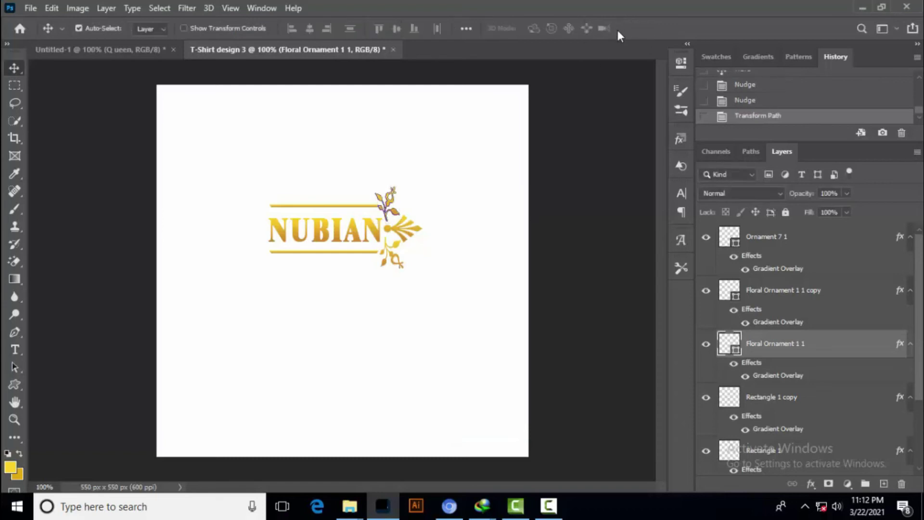
{"action": "left_click", "coordinate": [482, 187]}
{"action": "key", "text": "Right"}
{"action": "left_click", "coordinate": [396, 215]}
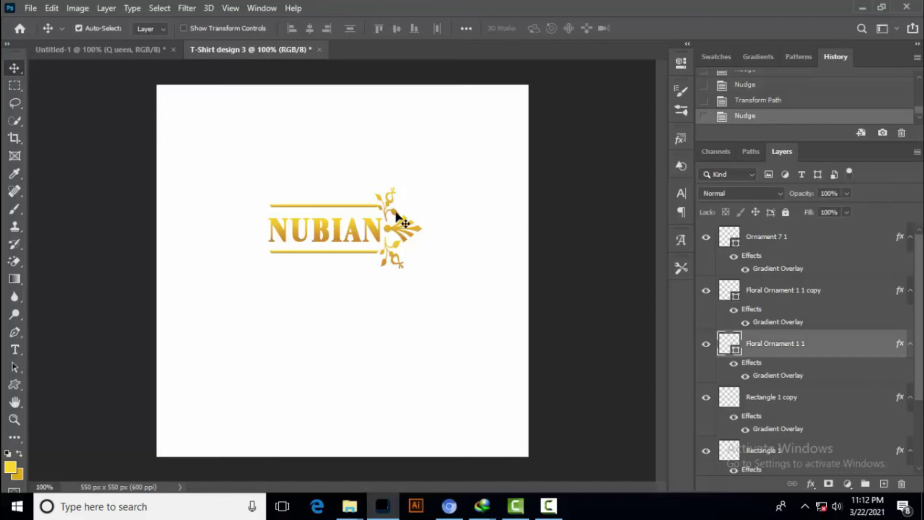
{"action": "key", "text": "Right"}
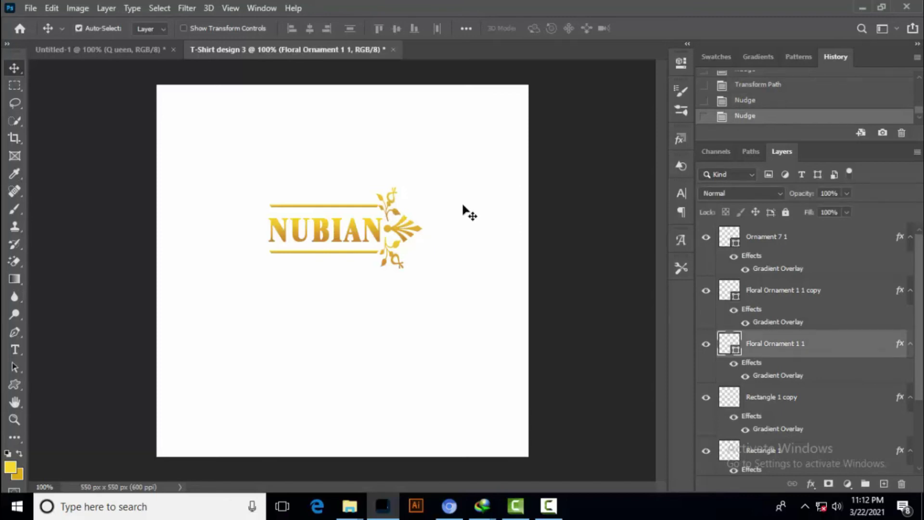
{"action": "left_click", "coordinate": [15, 350]}
Type 'Queen' on a new text line below NUBIAN
{"action": "left_click", "coordinate": [274, 316]}
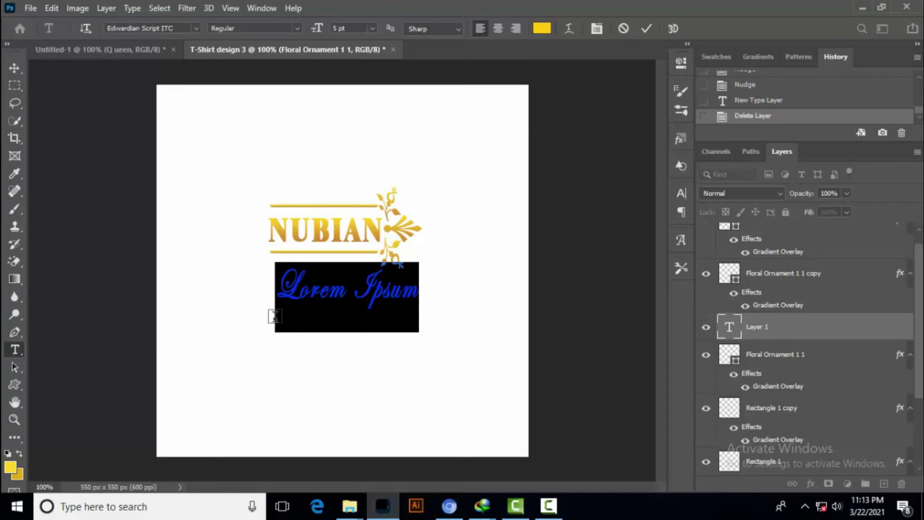
{"action": "key", "text": "BackSpace"}
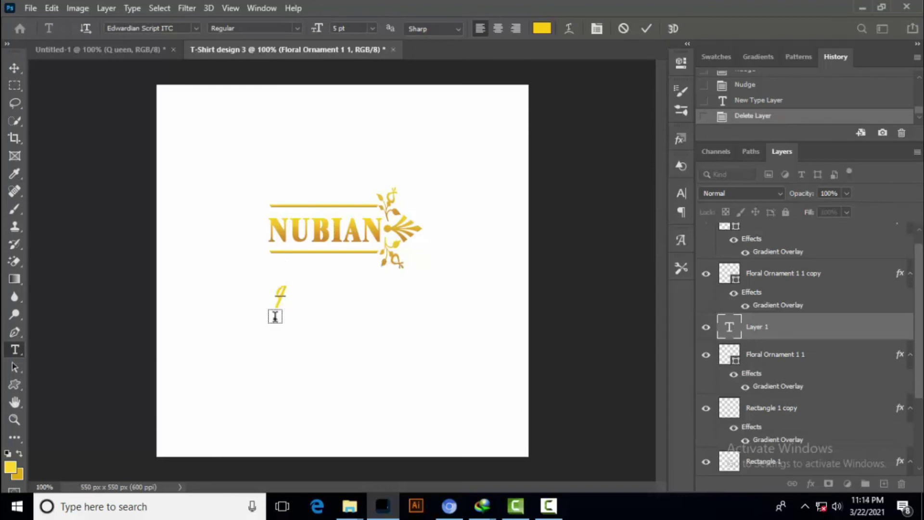
{"action": "type", "text": "Q"}
{"action": "type", "text": "ueen"}
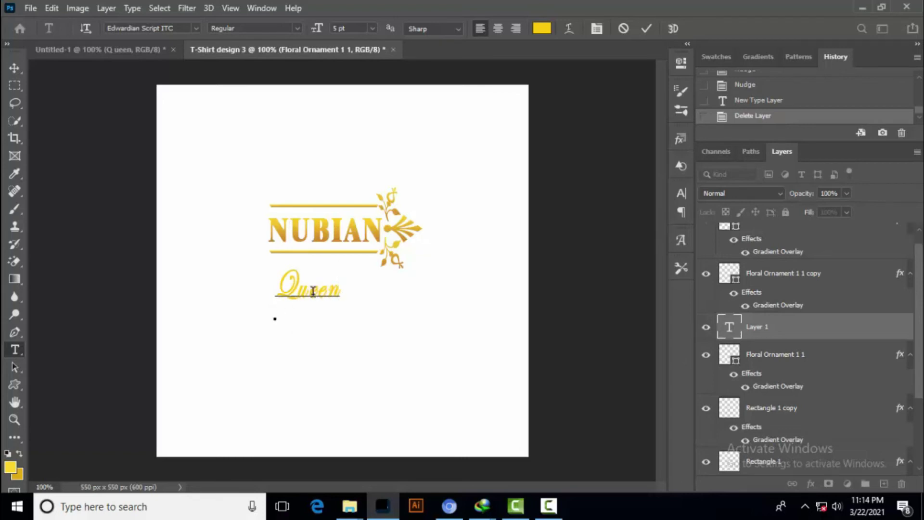
Set the Q's leading to 172% and tracking to 130, then commit the text
{"action": "left_click", "coordinate": [294, 290]}
{"action": "left_click_drag", "start_coordinate": [286, 291], "coordinate": [275, 290]}
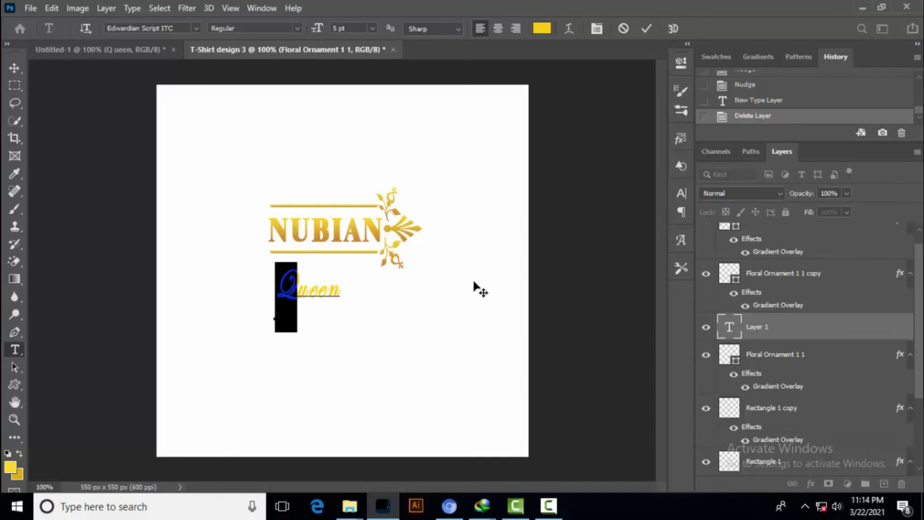
{"action": "left_click", "coordinate": [678, 193]}
{"action": "left_click_drag", "start_coordinate": [531, 256], "coordinate": [554, 257]}
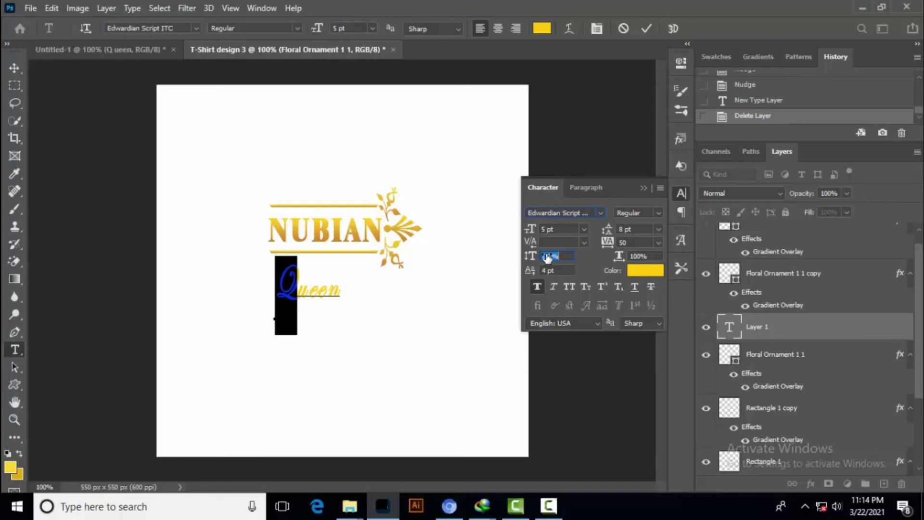
{"action": "left_click_drag", "start_coordinate": [607, 243], "coordinate": [609, 246]}
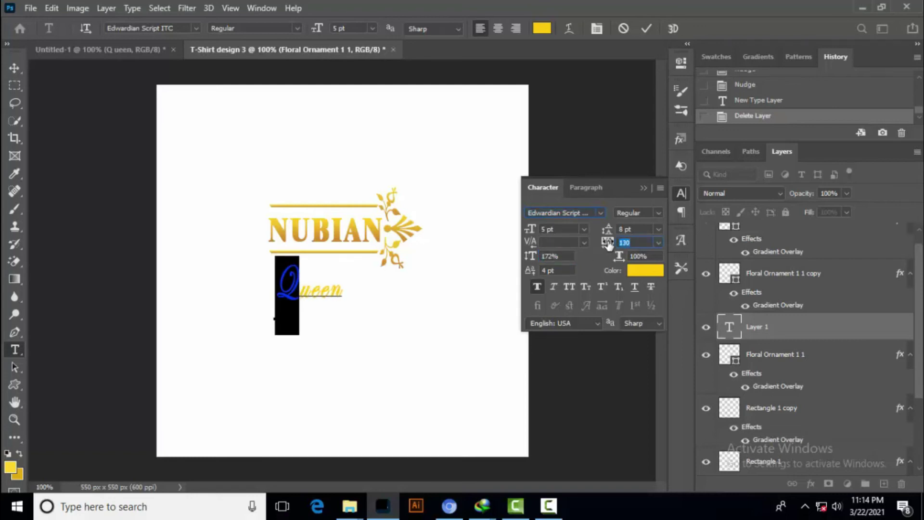
{"action": "key", "text": "Return"}
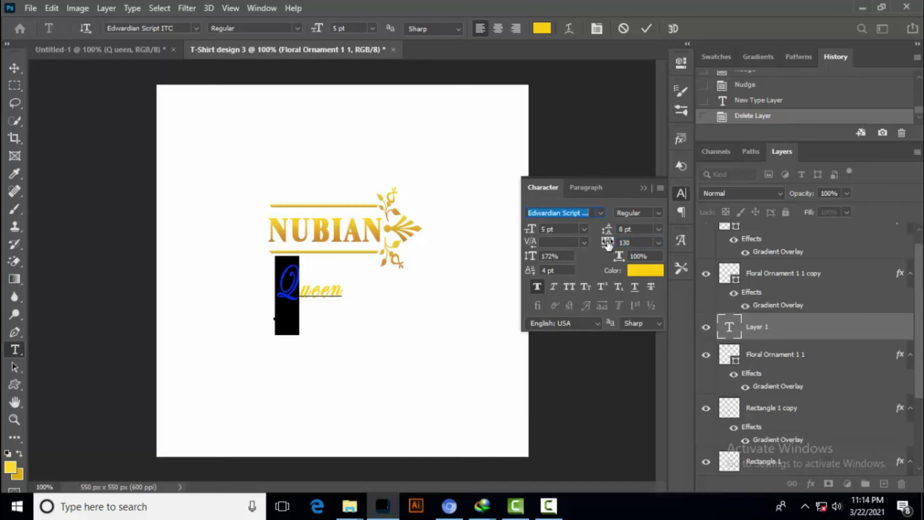
{"action": "left_click", "coordinate": [643, 185]}
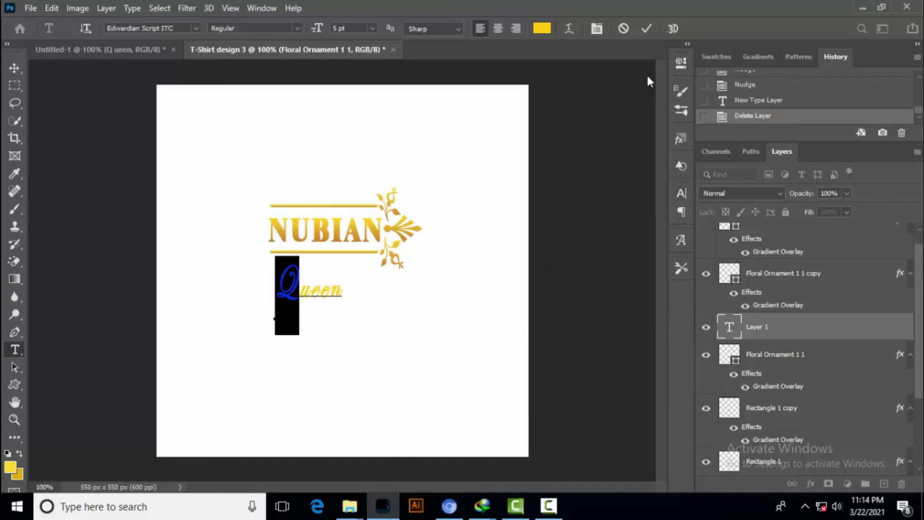
{"action": "left_click", "coordinate": [646, 28]}
Apply a gold Gradient Overlay layer style to Queen
{"action": "key", "text": "h"}
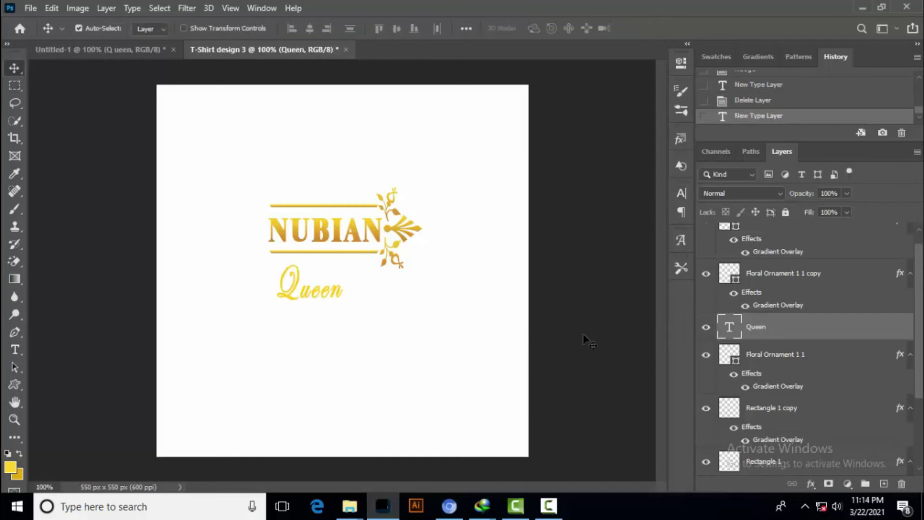
{"action": "double_click", "coordinate": [825, 336]}
{"action": "left_click_drag", "start_coordinate": [534, 70], "coordinate": [675, 66]}
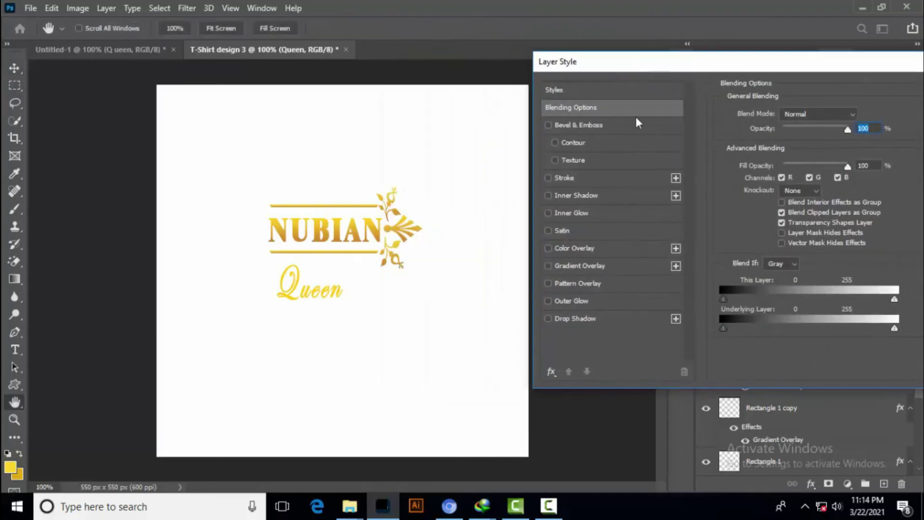
{"action": "left_click", "coordinate": [548, 265]}
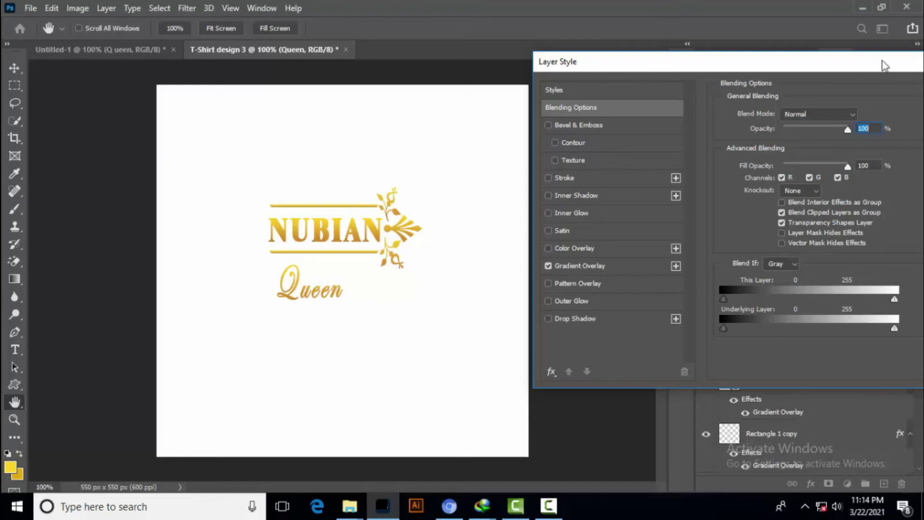
{"action": "left_click_drag", "start_coordinate": [885, 66], "coordinate": [770, 67]}
{"action": "left_click", "coordinate": [899, 91]}
Scale Queen to about 202% and nudge it down beneath NUBIAN's left side
{"action": "key", "text": "v"}
{"action": "mouse_move", "coordinate": [289, 299]}
{"action": "left_mouse_down"}
{"action": "mouse_move", "coordinate": [248, 266]}
{"action": "mouse_move", "coordinate": [264, 296]}
{"action": "left_mouse_up"}
{"action": "key", "text": "ctrl+t"}
{"action": "mouse_move", "coordinate": [245, 263]}
{"action": "left_mouse_down"}
{"action": "mouse_move", "coordinate": [213, 206]}
{"action": "mouse_move", "coordinate": [174, 173]}
{"action": "left_mouse_up"}
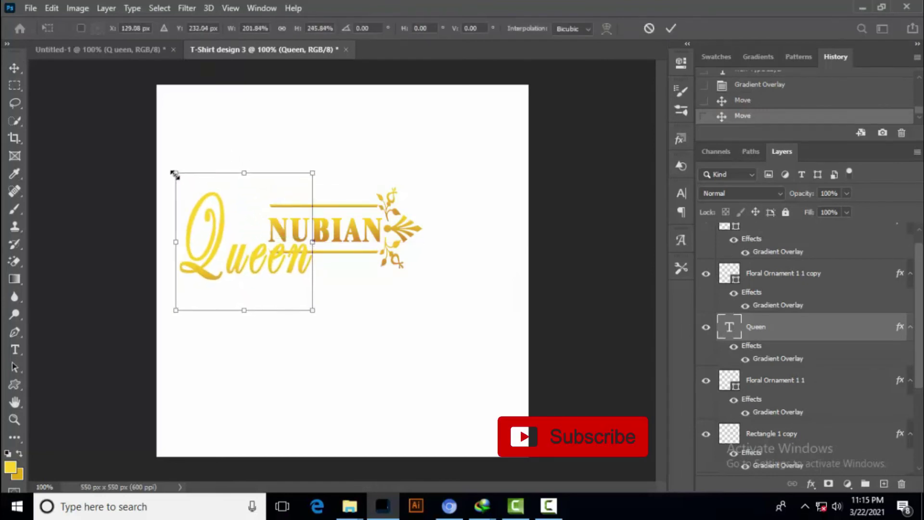
{"action": "left_click_drag", "start_coordinate": [208, 269], "coordinate": [250, 279]}
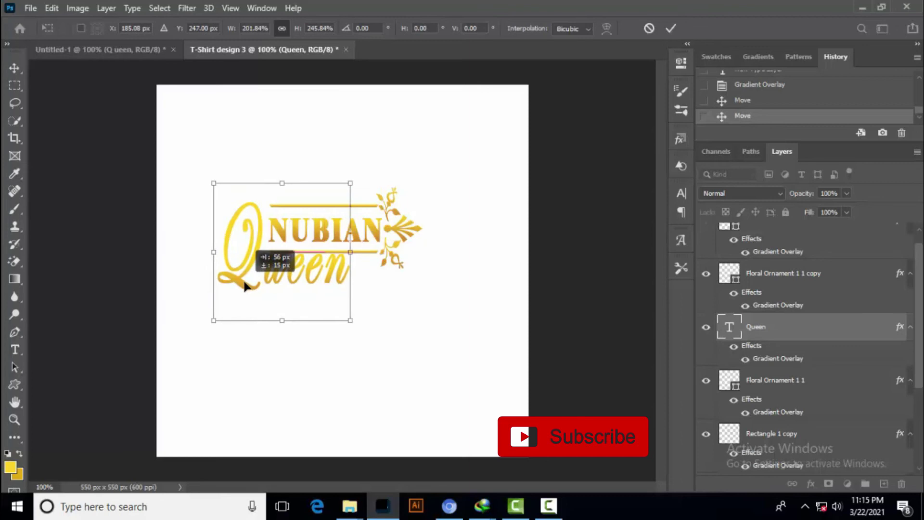
{"action": "left_click", "coordinate": [670, 30]}
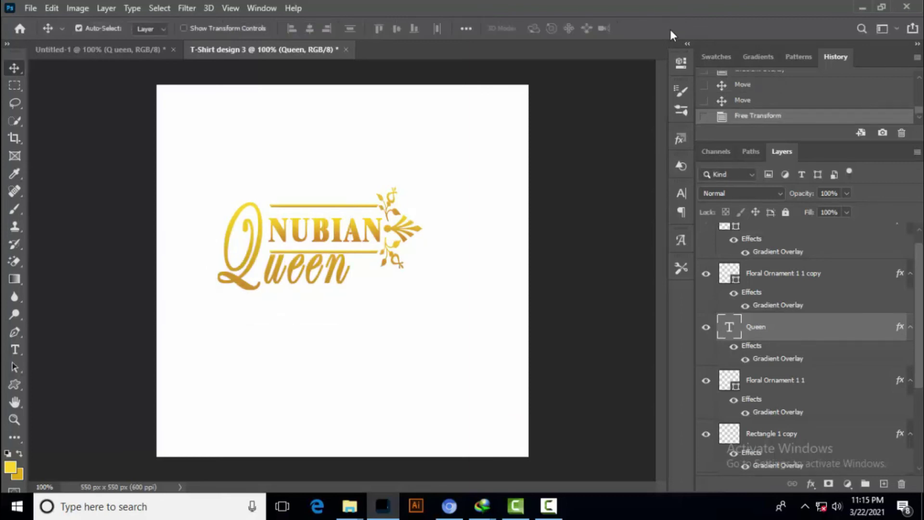
{"action": "key", "text": "Down"}
{"action": "key", "text": "Down"}
{"action": "key", "text": "Down"}
{"action": "key", "text": "Down"}
{"action": "key", "text": "Down"}
{"action": "key", "text": "Down"}
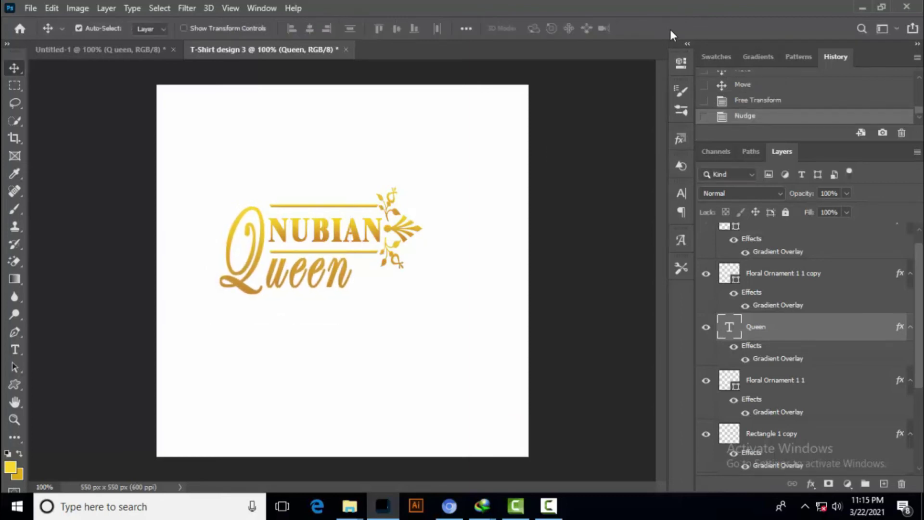
{"action": "key", "text": "shift+Down"}
{"action": "key", "text": "shift+Down"}
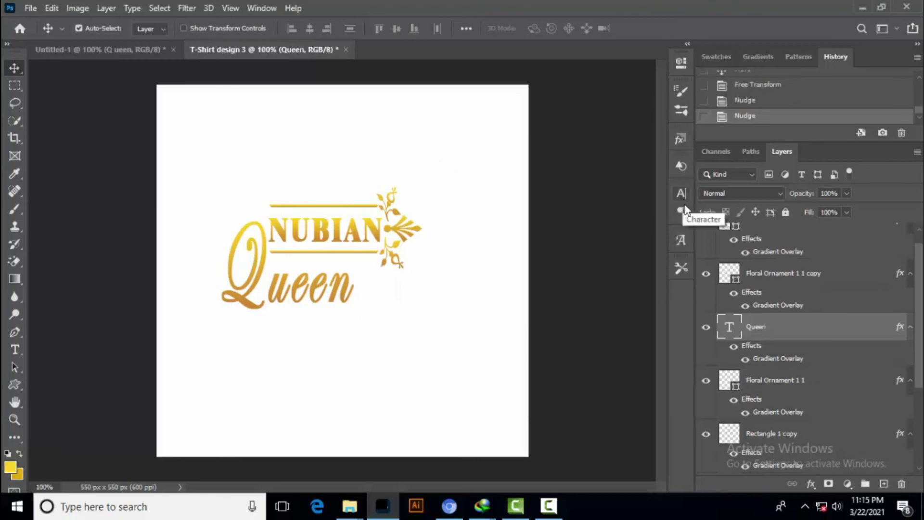
{"action": "double_click", "coordinate": [730, 329]}
{"action": "left_click", "coordinate": [681, 193]}
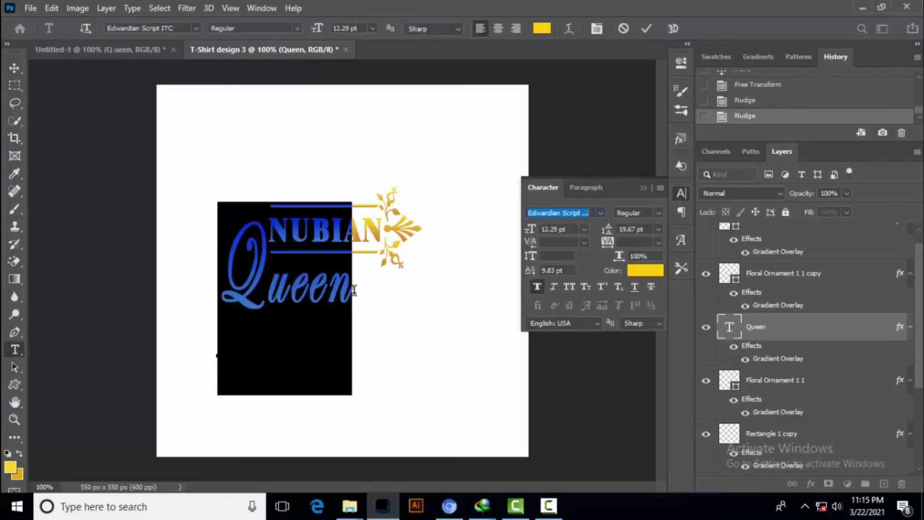
Give the letters 'ueen' a 14.83 pt baseline shift, commit, and nudge Queen down
{"action": "left_click_drag", "start_coordinate": [354, 290], "coordinate": [267, 290]}
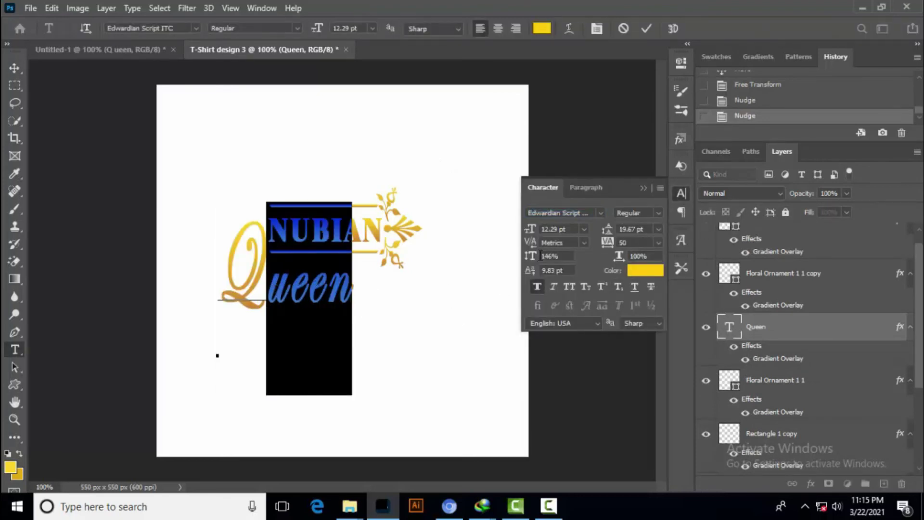
{"action": "mouse_move", "coordinate": [539, 255]}
{"action": "left_mouse_down"}
{"action": "mouse_move", "coordinate": [525, 273]}
{"action": "mouse_move", "coordinate": [545, 269]}
{"action": "mouse_move", "coordinate": [536, 273]}
{"action": "left_mouse_up"}
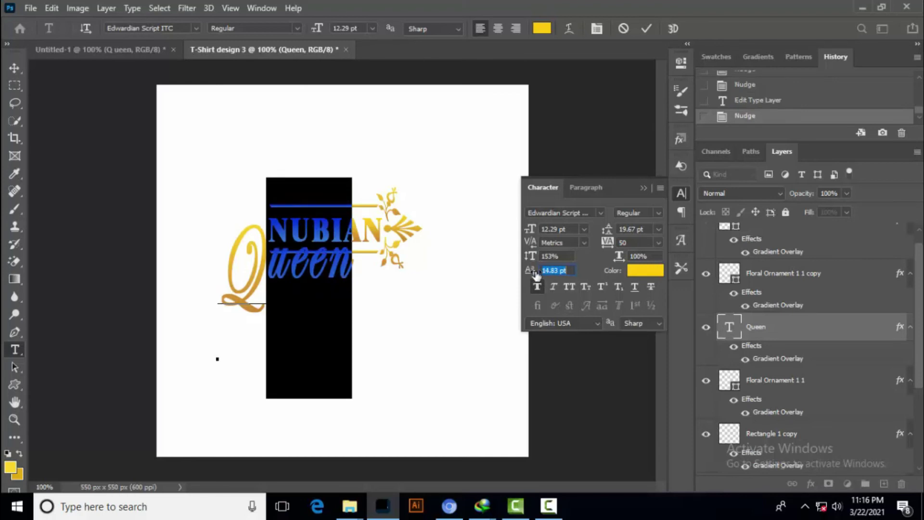
{"action": "left_click", "coordinate": [643, 188]}
{"action": "left_click", "coordinate": [647, 30]}
{"action": "key", "text": "v"}
{"action": "key", "text": "Down"}
{"action": "key", "text": "Down"}
{"action": "key", "text": "Down"}
{"action": "key", "text": "Down"}
{"action": "key", "text": "Down"}
{"action": "key", "text": "Down"}
{"action": "key", "text": "Down"}
{"action": "key", "text": "Down"}
{"action": "key", "text": "Down"}
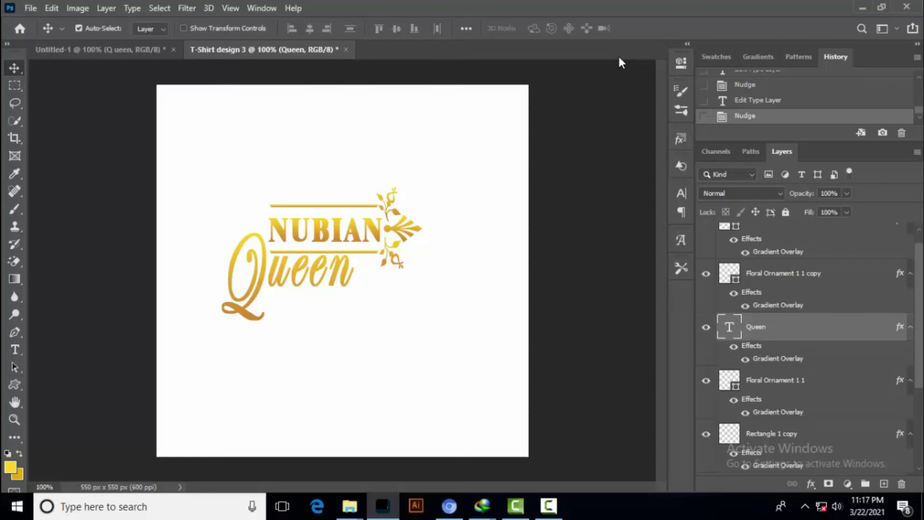
Draw a small 16 × 16 px 5 Point Star shape just right of Queen
{"action": "left_click", "coordinate": [14, 384]}
{"action": "left_click", "coordinate": [550, 29]}
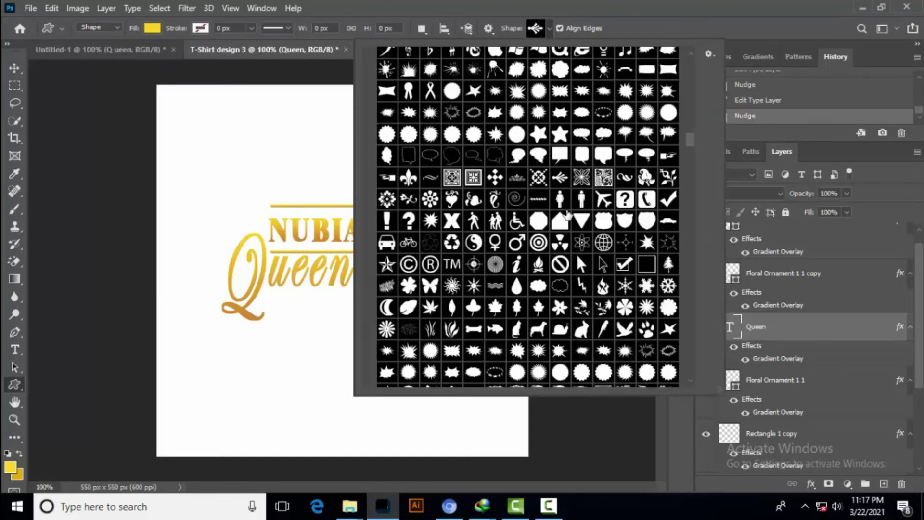
{"action": "scroll", "coordinate": [540, 282], "scroll_direction": "down", "scroll_amount": 2}
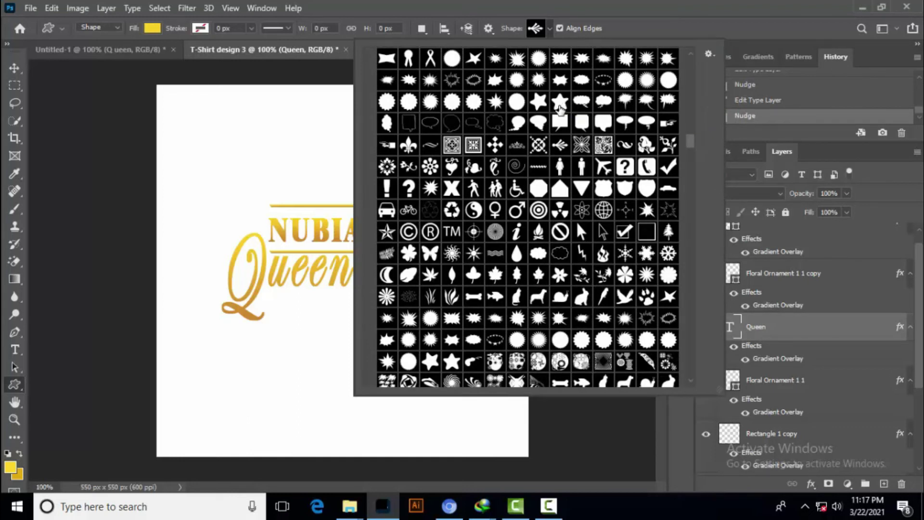
{"action": "scroll", "coordinate": [559, 104], "scroll_direction": "up", "scroll_amount": 2}
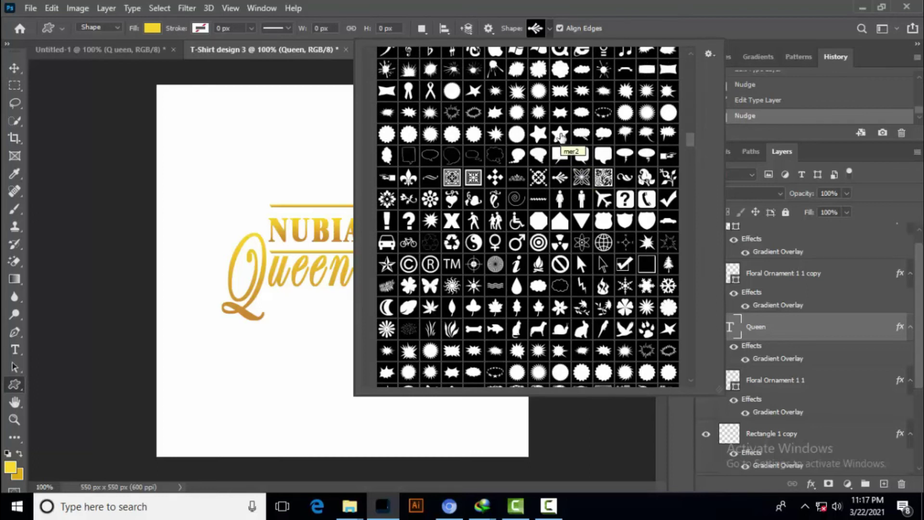
{"action": "scroll", "coordinate": [561, 137], "scroll_direction": "down", "scroll_amount": 2}
{"action": "scroll", "coordinate": [561, 142], "scroll_direction": "down", "scroll_amount": 5}
{"action": "scroll", "coordinate": [562, 150], "scroll_direction": "down", "scroll_amount": 2}
{"action": "scroll", "coordinate": [561, 150], "scroll_direction": "down", "scroll_amount": 6}
{"action": "scroll", "coordinate": [561, 150], "scroll_direction": "down", "scroll_amount": 2}
{"action": "scroll", "coordinate": [561, 150], "scroll_direction": "down", "scroll_amount": 2}
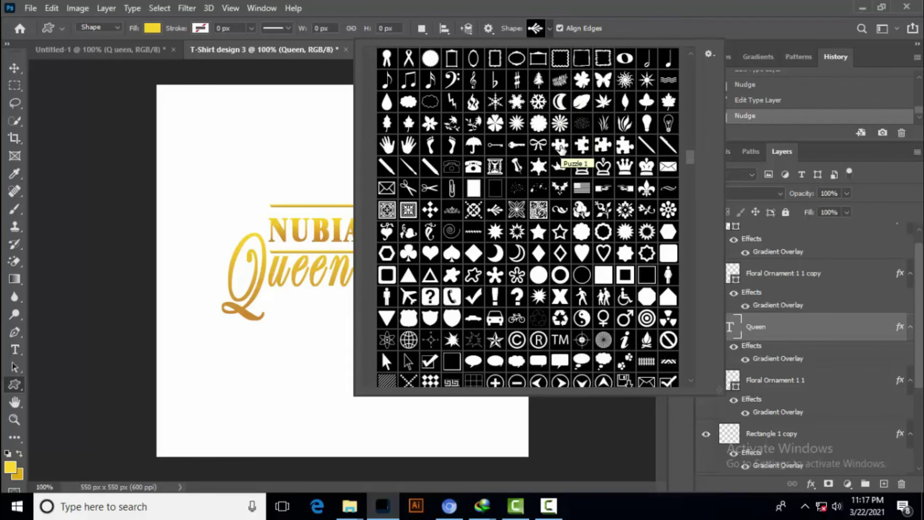
{"action": "scroll", "coordinate": [561, 150], "scroll_direction": "down", "scroll_amount": 1}
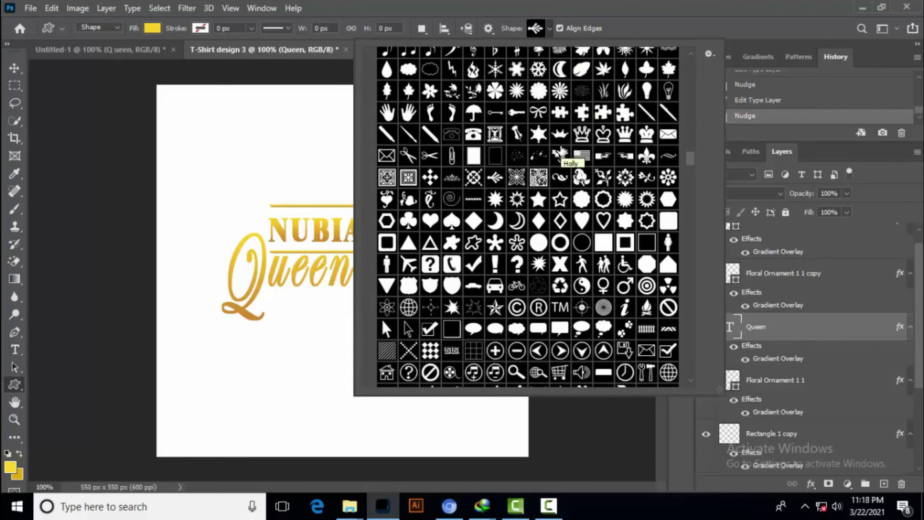
{"action": "left_click", "coordinate": [538, 199]}
{"action": "left_click", "coordinate": [475, 14]}
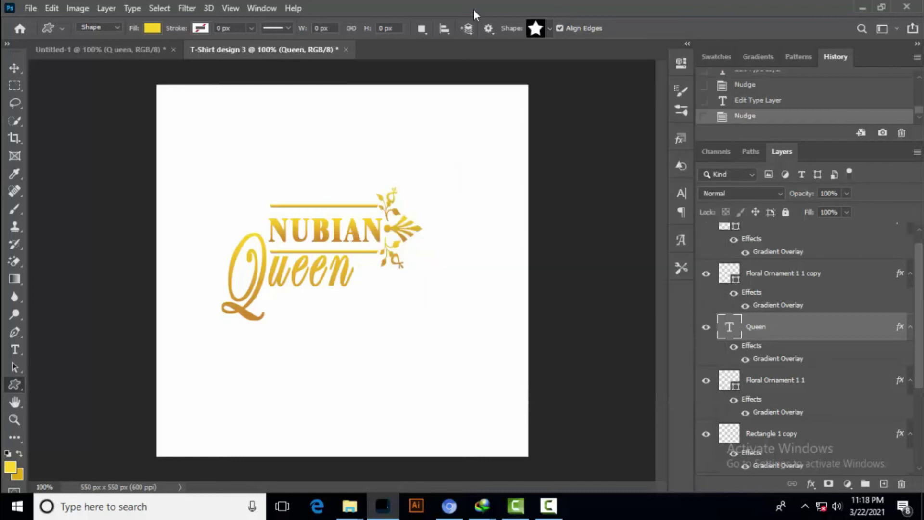
{"action": "left_click_drag", "start_coordinate": [369, 300], "coordinate": [376, 308]}
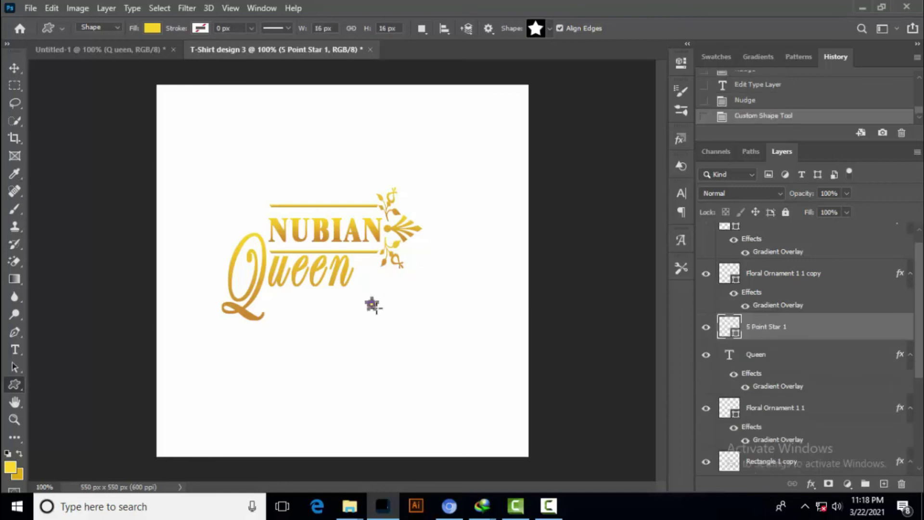
Set the star at the top line's left end, a copy at the Q's tail, and drop in Taj_2-removebg-preview
{"action": "left_click", "coordinate": [14, 68]}
{"action": "left_click_drag", "start_coordinate": [372, 305], "coordinate": [249, 193]}
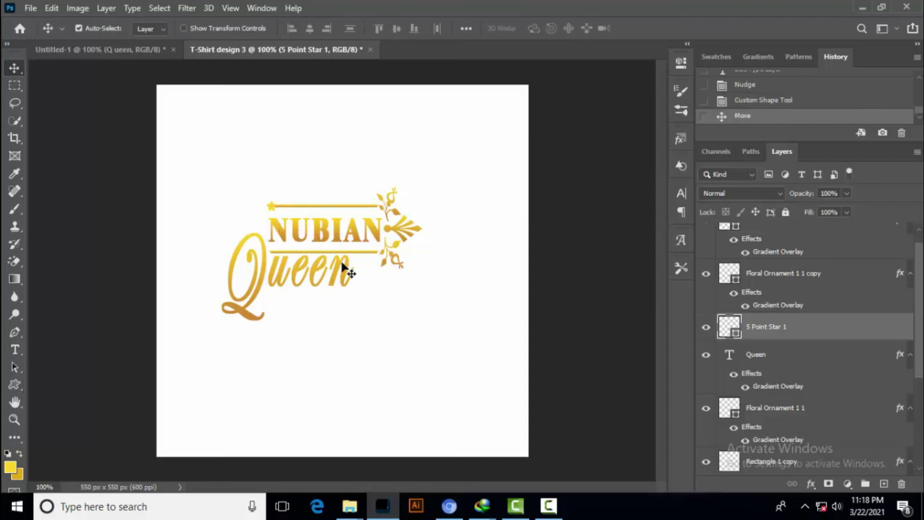
{"action": "key", "text": "ctrl"}
{"action": "key", "text": "ctrl+j"}
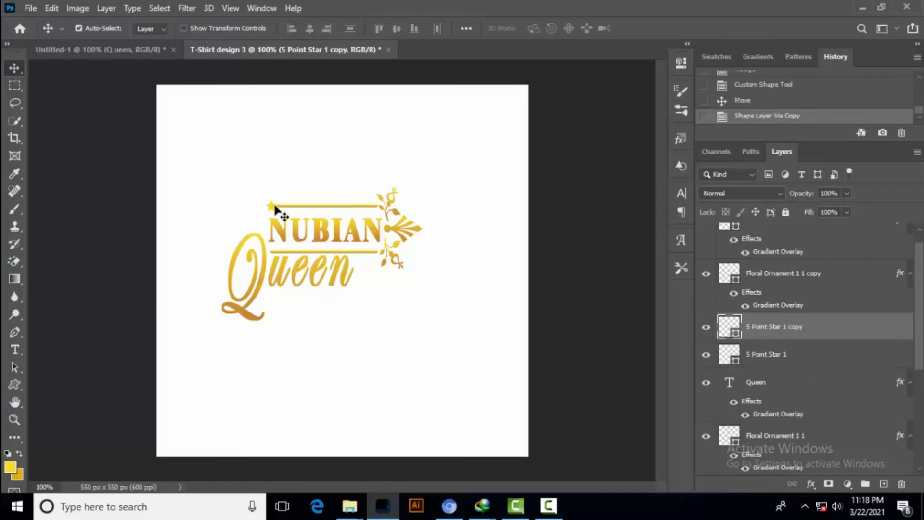
{"action": "key", "text": "shift+Down"}
{"action": "key", "text": "shift+Down"}
{"action": "key", "text": "shift+Down"}
{"action": "key", "text": "shift+Down"}
{"action": "key", "text": "shift+Down"}
{"action": "key", "text": "shift+Down"}
{"action": "key", "text": "shift+Down"}
{"action": "key", "text": "shift+Down"}
{"action": "key", "text": "shift+Down"}
{"action": "key", "text": "shift+Down"}
{"action": "key", "text": "shift+Down"}
{"action": "key", "text": "shift+Down"}
{"action": "key", "text": "shift+Down"}
{"action": "key", "text": "shift+Down"}
{"action": "key", "text": "shift+Down"}
{"action": "key", "text": "shift+Left"}
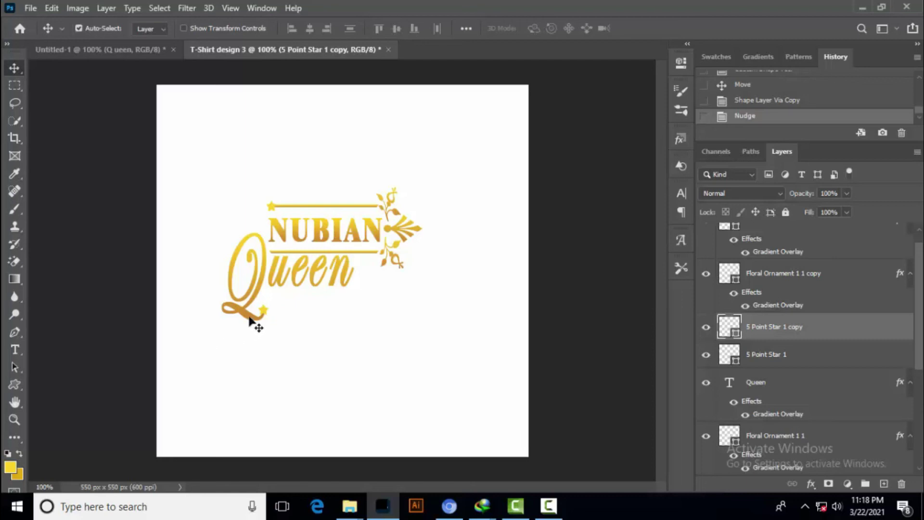
{"action": "left_click", "coordinate": [344, 433]}
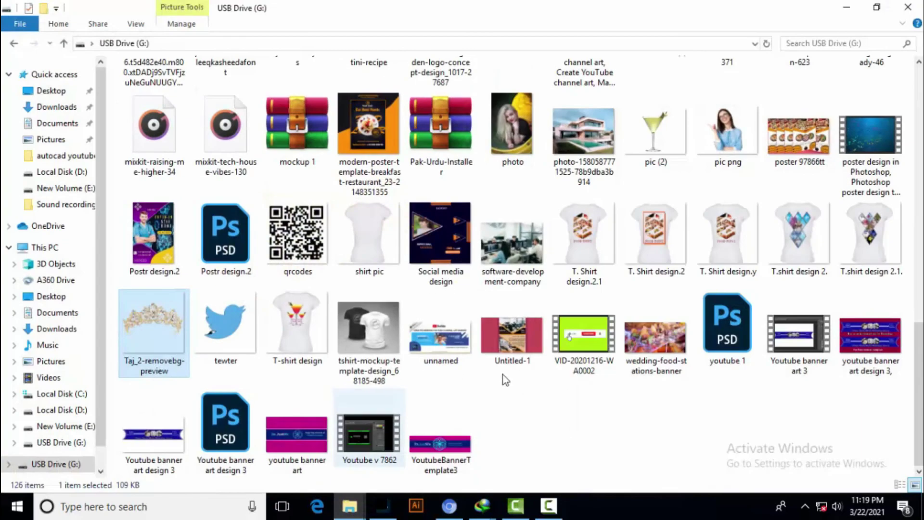
{"action": "mouse_move", "coordinate": [164, 332]}
{"action": "left_mouse_down"}
{"action": "mouse_move", "coordinate": [364, 332]}
{"action": "mouse_move", "coordinate": [463, 188]}
{"action": "left_mouse_up"}
Shrink the crown, tilt it to about -16°, commit, and nudge it onto Queen's Q
{"action": "mouse_move", "coordinate": [524, 88]}
{"action": "left_mouse_down"}
{"action": "mouse_move", "coordinate": [211, 374]}
{"action": "mouse_move", "coordinate": [243, 203]}
{"action": "left_mouse_up"}
{"action": "left_click_drag", "start_coordinate": [276, 173], "coordinate": [309, 182]}
{"action": "left_click_drag", "start_coordinate": [235, 200], "coordinate": [233, 204]}
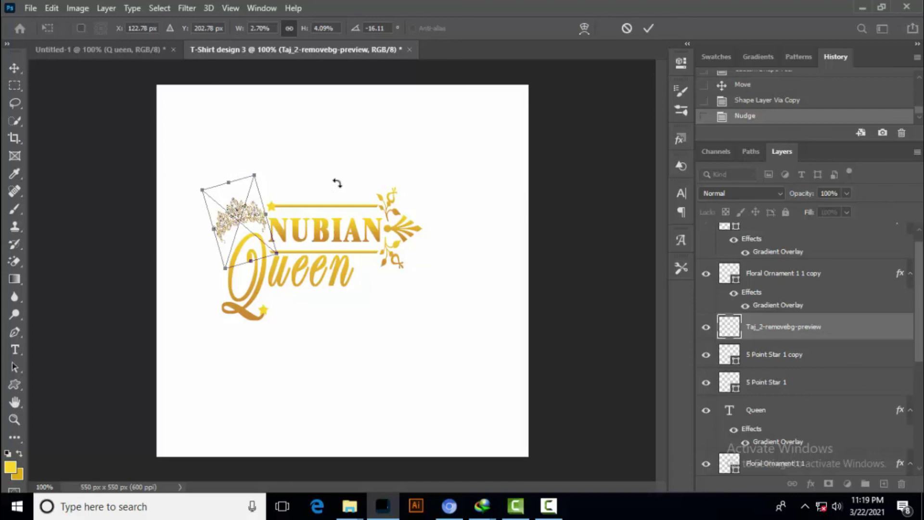
{"action": "left_click", "coordinate": [648, 28]}
{"action": "key", "text": "Down"}
{"action": "key", "text": "Down"}
{"action": "key", "text": "Down"}
{"action": "key", "text": "Down"}
{"action": "key", "text": "Down"}
{"action": "key", "text": "Down"}
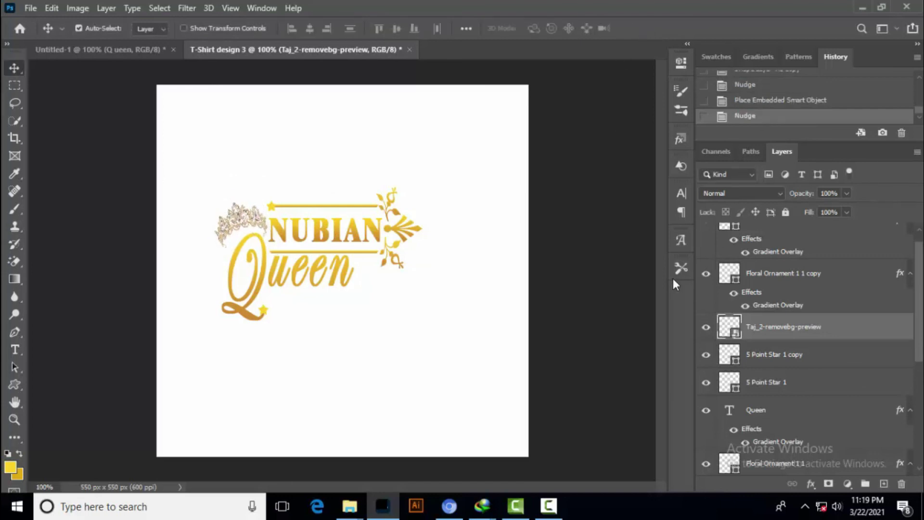
Give the crown layer a gold Gradient Overlay layer style
{"action": "double_click", "coordinate": [855, 328]}
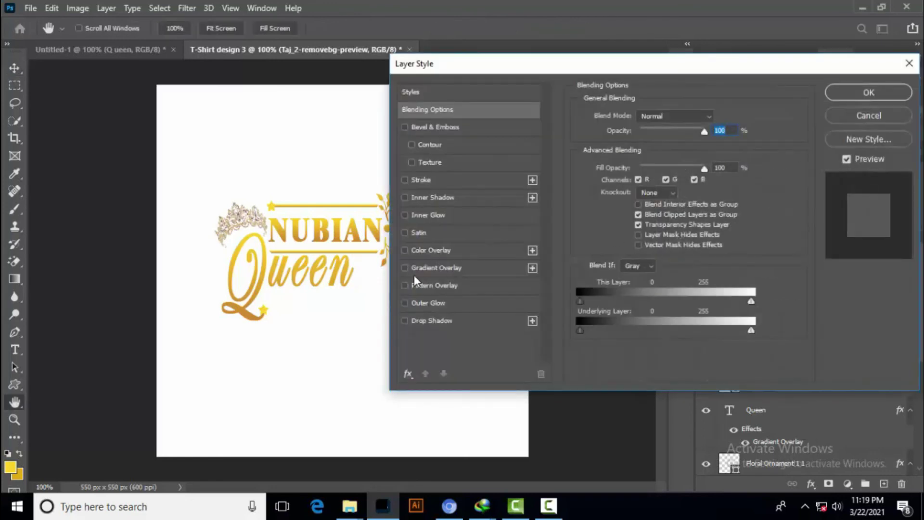
{"action": "left_click", "coordinate": [405, 267]}
{"action": "left_click", "coordinate": [868, 92]}
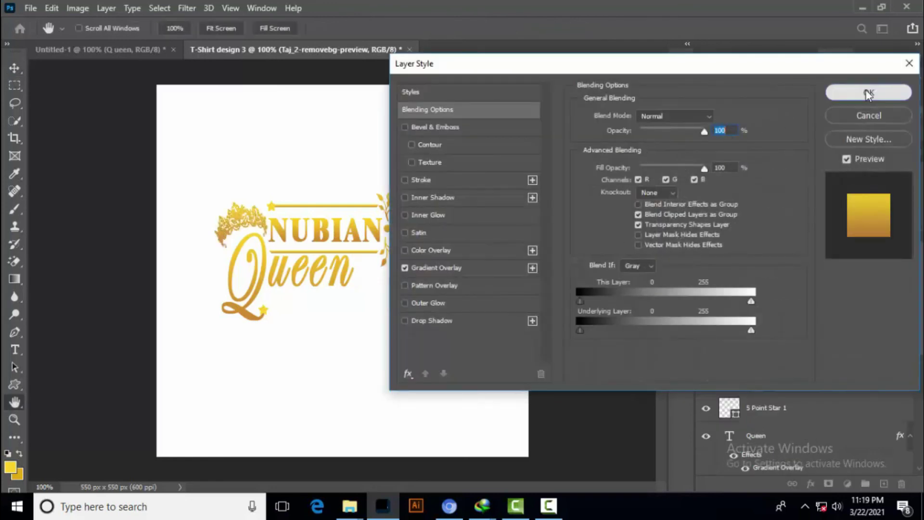
Lighten the crown gradient's right colour stop to f6d755 and apply it
{"action": "double_click", "coordinate": [851, 332]}
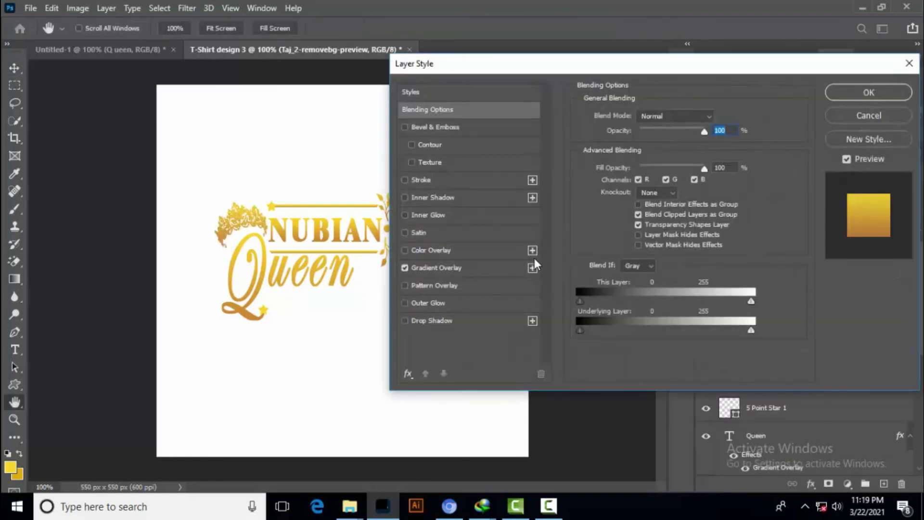
{"action": "left_click", "coordinate": [490, 268]}
{"action": "left_click", "coordinate": [688, 152]}
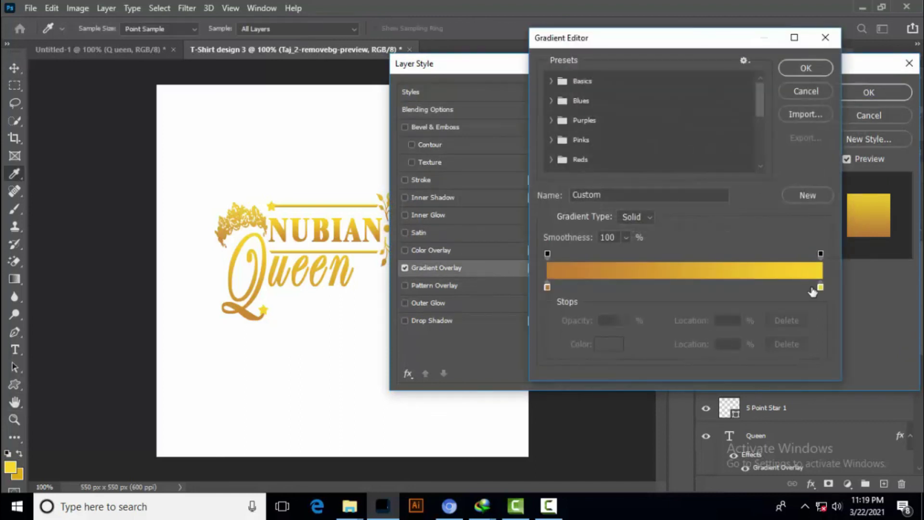
{"action": "left_click", "coordinate": [820, 287]}
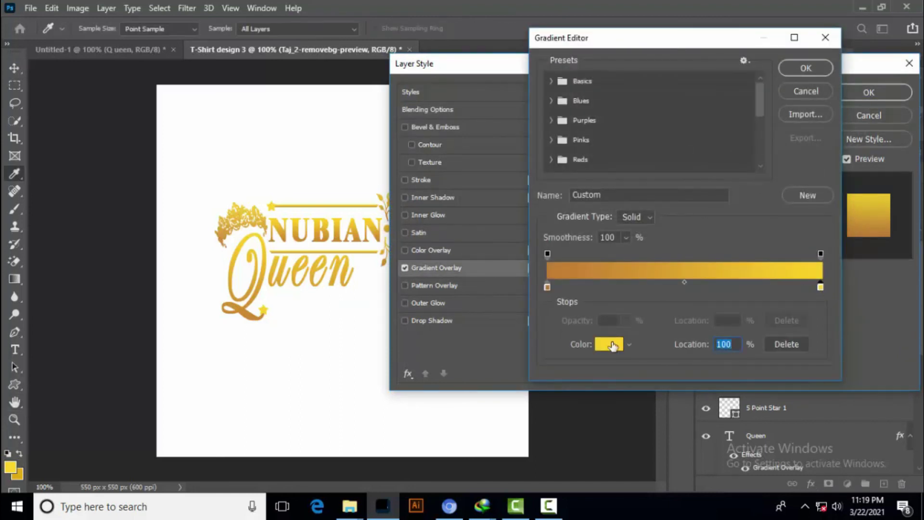
{"action": "left_click", "coordinate": [609, 343]}
{"action": "left_click", "coordinate": [571, 96]}
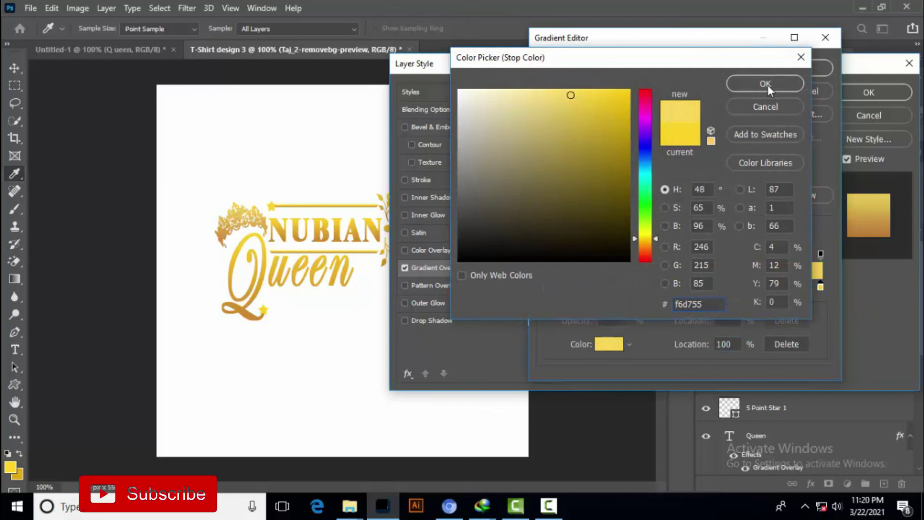
{"action": "left_click", "coordinate": [767, 84]}
{"action": "left_click", "coordinate": [804, 67]}
{"action": "left_click", "coordinate": [868, 92]}
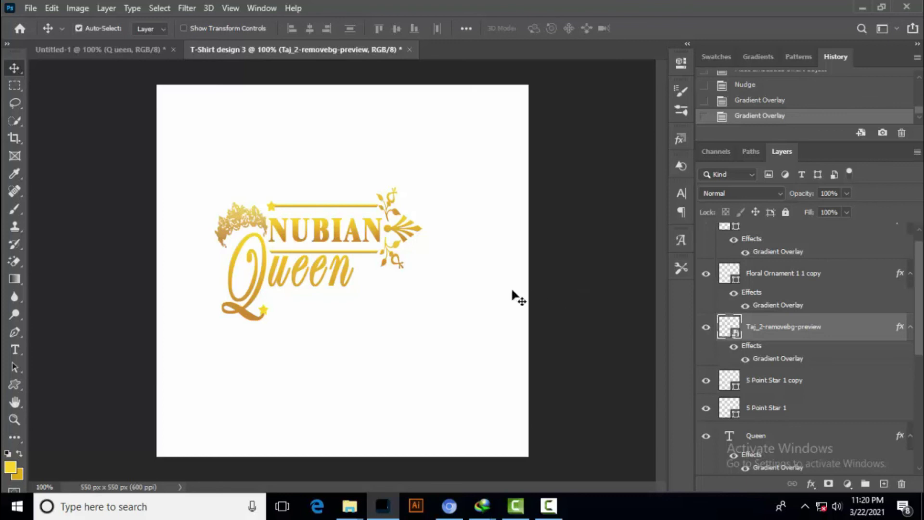
Duplicate the small gold star, place the copy on the crown and tilt it slightly
{"action": "left_click", "coordinate": [271, 207]}
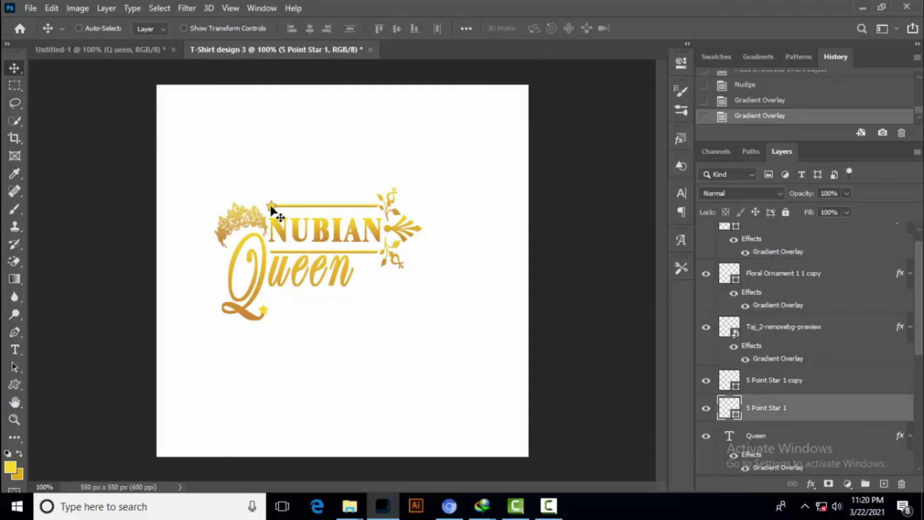
{"action": "key", "text": "alt+Right"}
{"action": "key", "text": "shift+Left"}
{"action": "key", "text": "shift+Left"}
{"action": "key", "text": "shift+Left"}
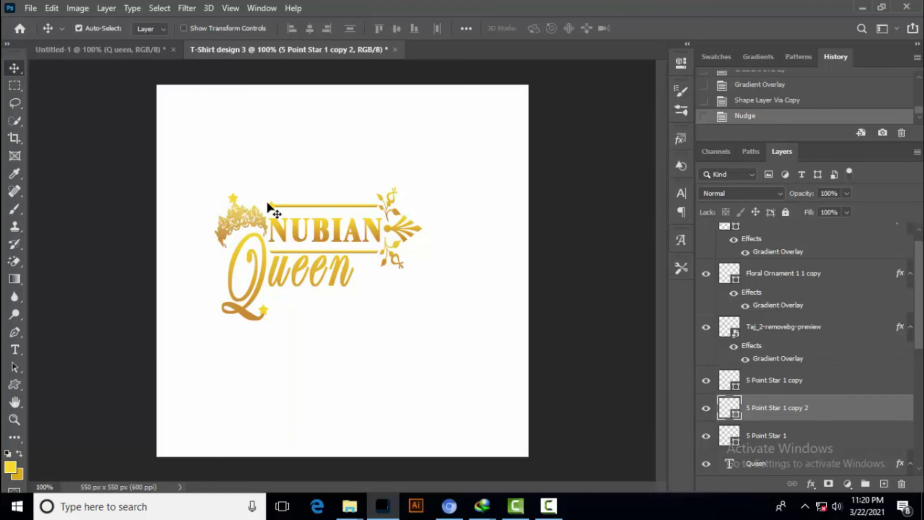
{"action": "key", "text": "ctrl+t"}
{"action": "left_click_drag", "start_coordinate": [253, 200], "coordinate": [254, 197]}
{"action": "left_click", "coordinate": [670, 28]}
{"action": "key", "text": "Left"}
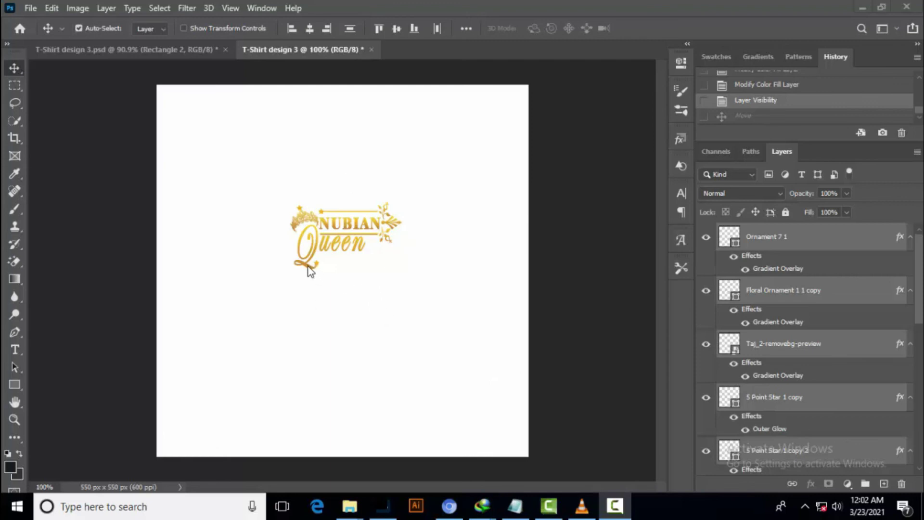
Copy all the logo layers onto T-Shirt design 3.psd and nudge them onto the chest
{"action": "left_click_drag", "start_coordinate": [274, 199], "coordinate": [330, 238]}
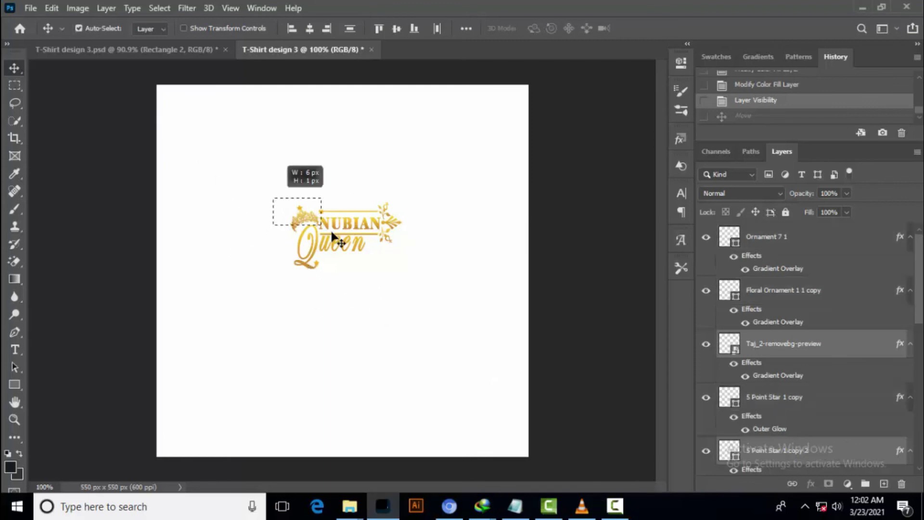
{"action": "left_click_drag", "start_coordinate": [306, 267], "coordinate": [342, 224]}
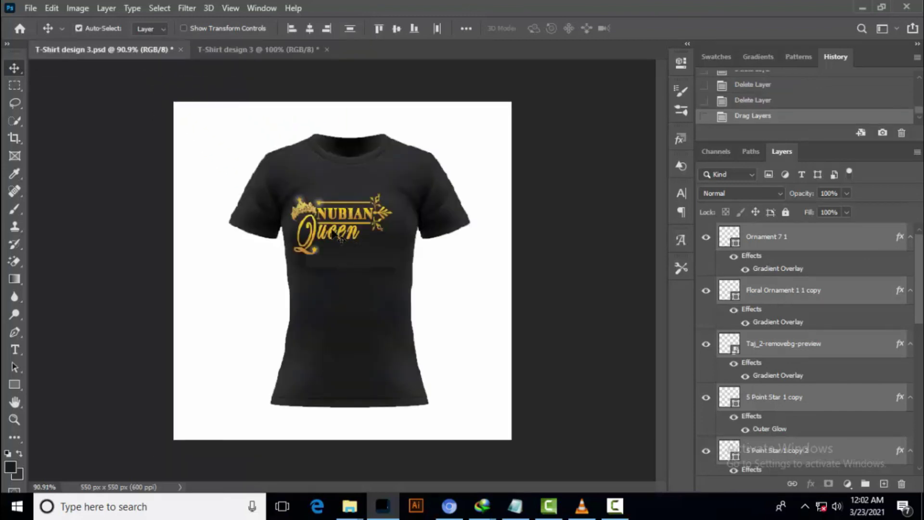
{"action": "key", "text": "Right"}
{"action": "key", "text": "Right"}
{"action": "key", "text": "Right"}
{"action": "key", "text": "Right"}
{"action": "key", "text": "Right"}
{"action": "key", "text": "Right"}
{"action": "key", "text": "Down"}
{"action": "key", "text": "Down"}
{"action": "key", "text": "Down"}
{"action": "key", "text": "Down"}
{"action": "key", "text": "Down"}
{"action": "key", "text": "Down"}
{"action": "key", "text": "Down"}
{"action": "key", "text": "Down"}
{"action": "key", "text": "Down"}
{"action": "key", "text": "Down"}
{"action": "key", "text": "Down"}
{"action": "key", "text": "Down"}
{"action": "key", "text": "Down"}
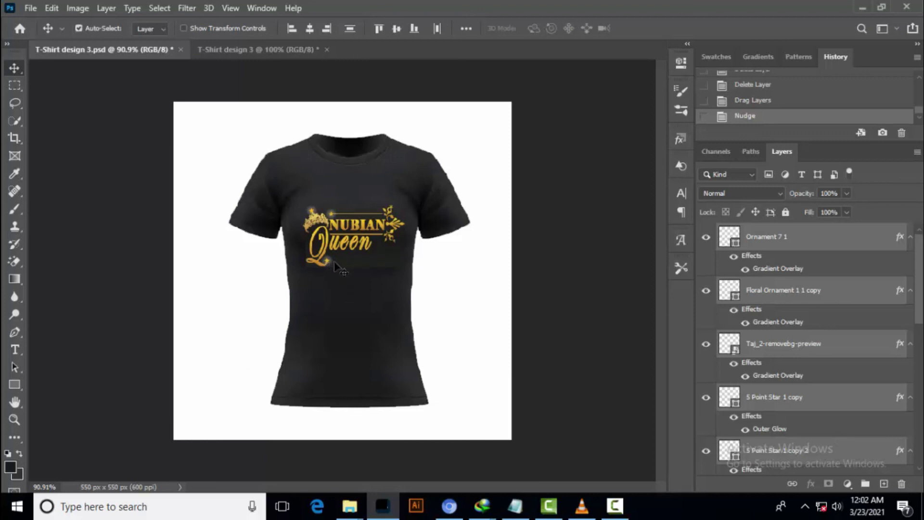
{"action": "key", "text": "Left"}
{"action": "key", "text": "Left"}
{"action": "key", "text": "Down"}
{"action": "key", "text": "Down"}
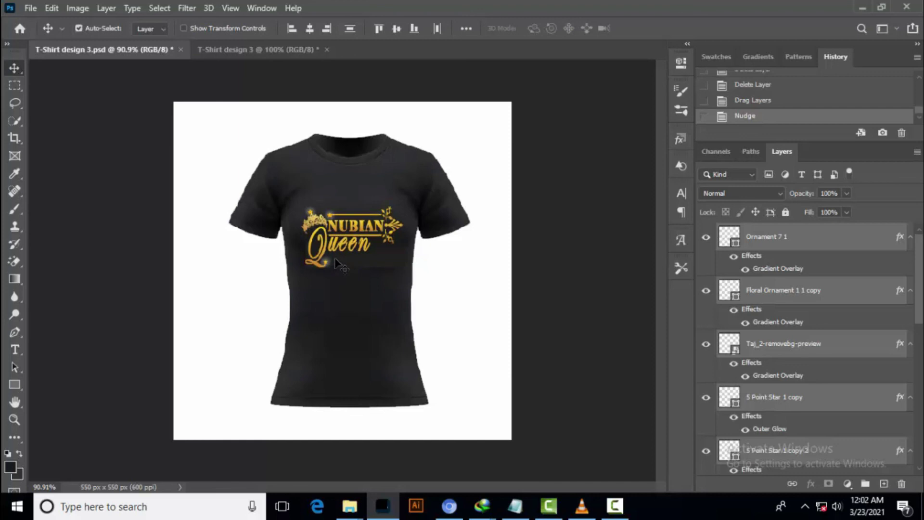
Change the 5 Point Star 1 copy fill colour to pure white
{"action": "left_click", "coordinate": [360, 295]}
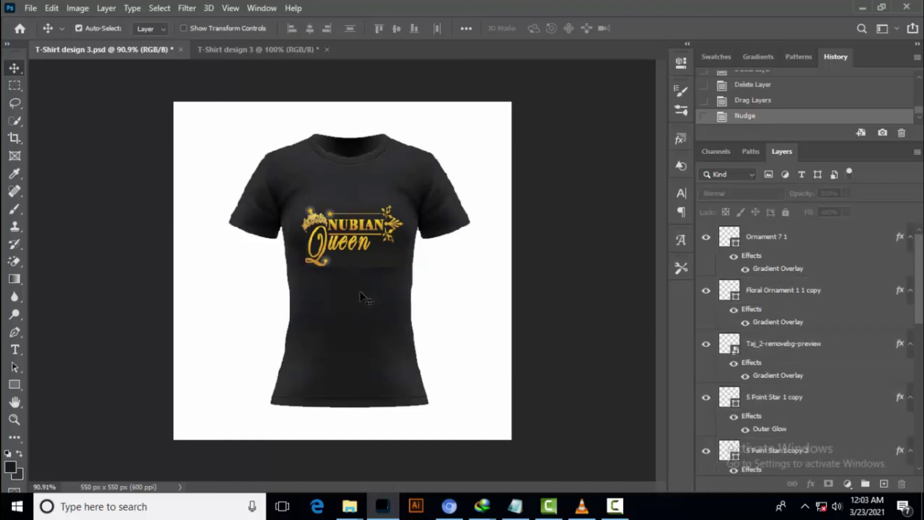
{"action": "left_click", "coordinate": [325, 264]}
{"action": "double_click", "coordinate": [735, 403]}
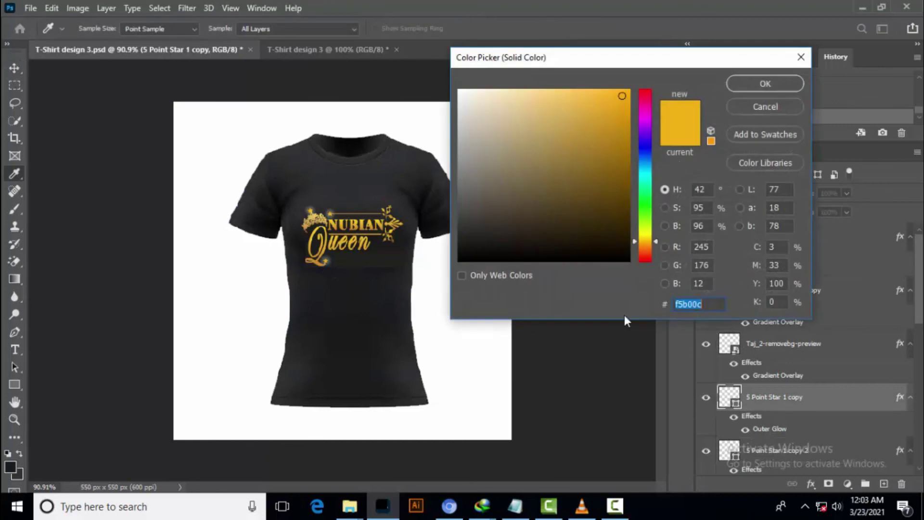
{"action": "left_click", "coordinate": [460, 91]}
{"action": "left_click", "coordinate": [710, 141]}
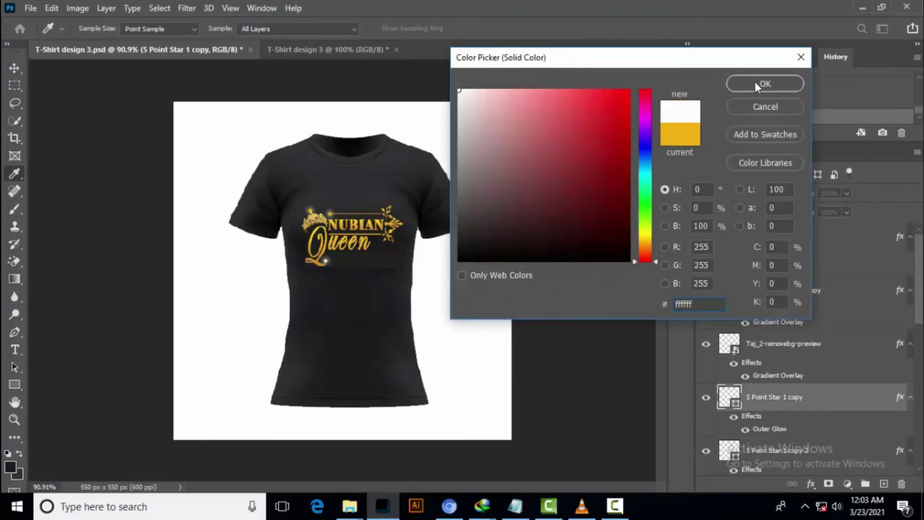
{"action": "left_click", "coordinate": [755, 83]}
Change the 5 Point Star 1 fill colour to pure white
{"action": "left_click", "coordinate": [336, 220]}
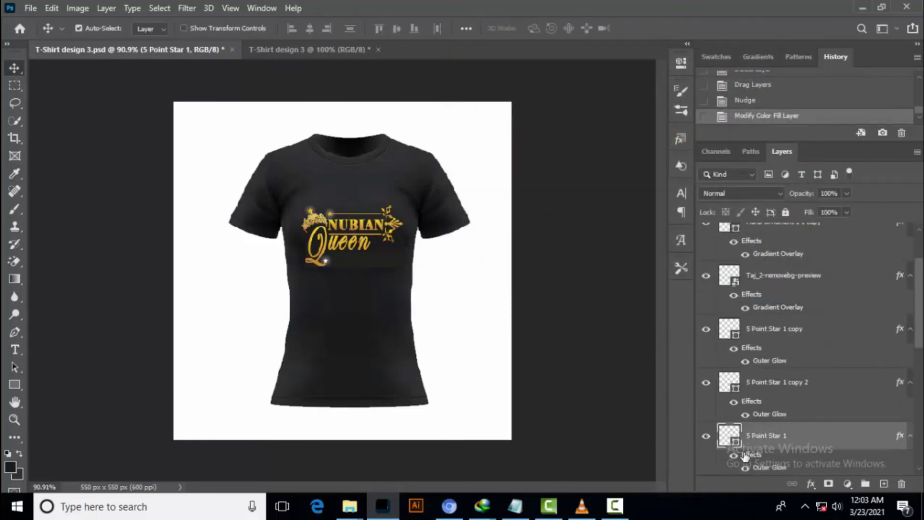
{"action": "double_click", "coordinate": [730, 437]}
{"action": "left_click", "coordinate": [460, 94]}
{"action": "left_click", "coordinate": [711, 141]}
{"action": "left_click", "coordinate": [766, 83]}
Make the 5 Point Star 1 copy 2 fill pure white as well
{"action": "left_click", "coordinate": [312, 214]}
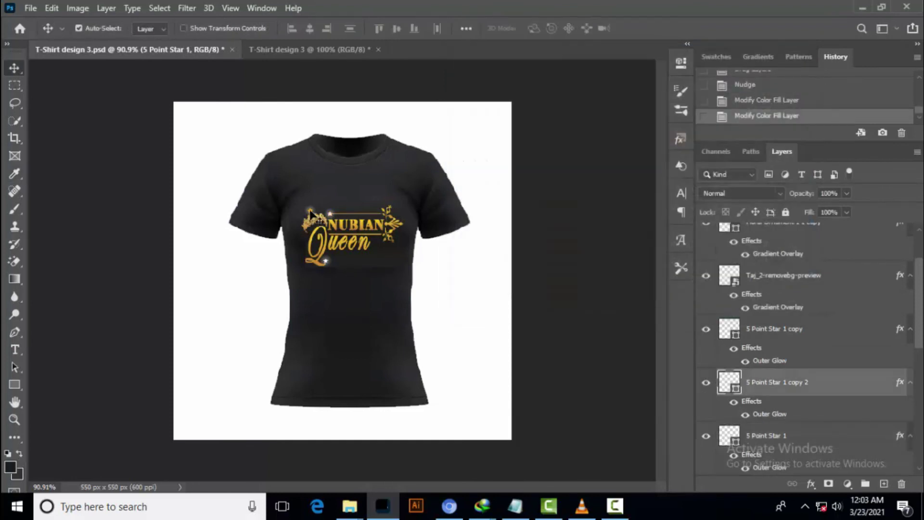
{"action": "double_click", "coordinate": [729, 383]}
{"action": "left_click", "coordinate": [459, 91]}
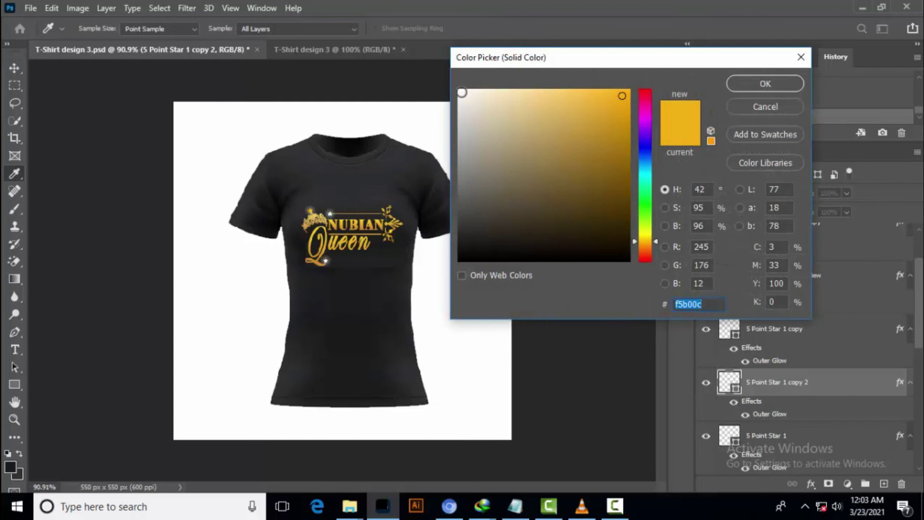
{"action": "left_click", "coordinate": [711, 141]}
{"action": "left_click", "coordinate": [766, 85]}
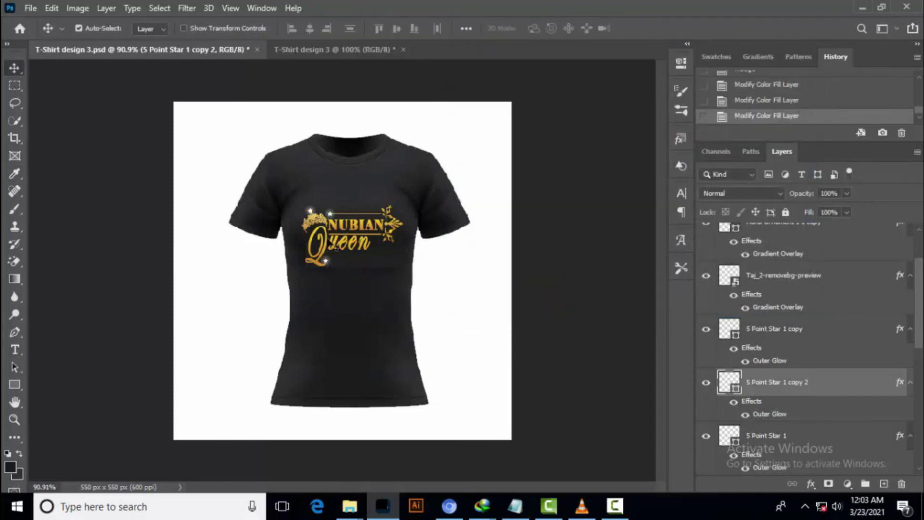
{"action": "left_click", "coordinate": [326, 262]}
Add two duplicates of the white star beside the floral ornament at NUBIAN's right end
{"action": "key", "text": "ctrl+j"}
{"action": "key", "text": "shift+Right"}
{"action": "key", "text": "shift+Right"}
{"action": "key", "text": "shift+Right"}
{"action": "key", "text": "shift+Right"}
{"action": "key", "text": "shift+Right"}
{"action": "key", "text": "shift+Right"}
{"action": "key", "text": "shift+Right"}
{"action": "key", "text": "shift+Right"}
{"action": "key", "text": "shift+Right"}
{"action": "key", "text": "shift+Right"}
{"action": "key", "text": "shift+Right"}
{"action": "key", "text": "shift+Right"}
{"action": "key", "text": "shift+Right"}
{"action": "key", "text": "shift+Up"}
{"action": "key", "text": "shift+Up"}
{"action": "key", "text": "shift+Up"}
{"action": "key", "text": "shift+Up"}
{"action": "key", "text": "shift+Up"}
{"action": "key", "text": "shift+Up"}
{"action": "key", "text": "Up"}
{"action": "key", "text": "Up"}
{"action": "key", "text": "Up"}
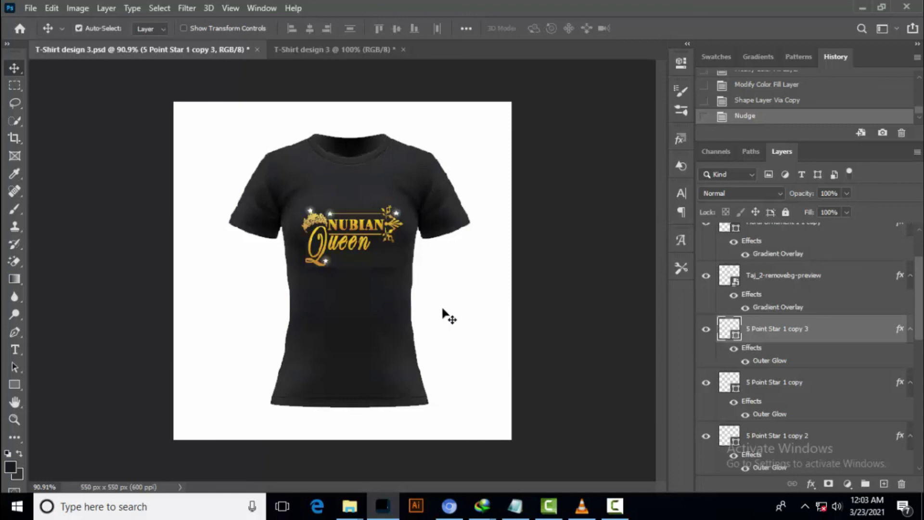
{"action": "key", "text": "alt+Right"}
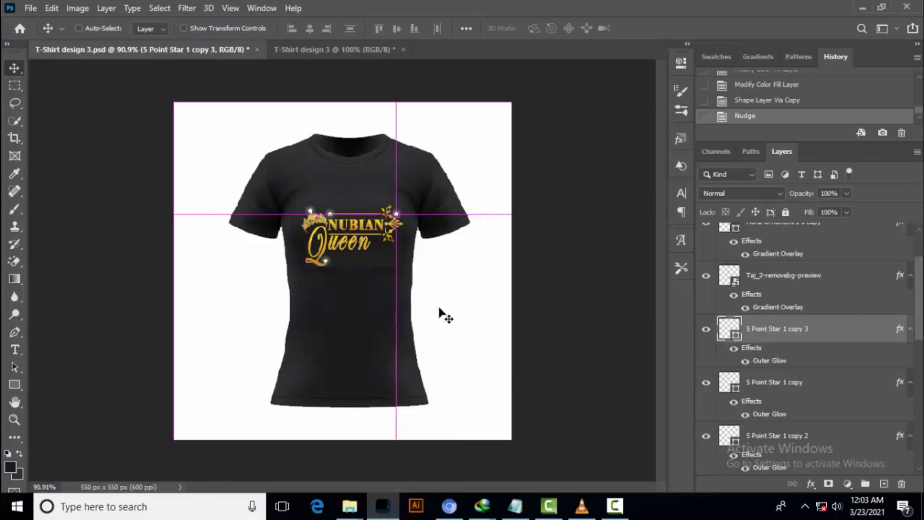
{"action": "key", "text": "shift+Down"}
{"action": "key", "text": "shift+Down"}
{"action": "key", "text": "shift+Down"}
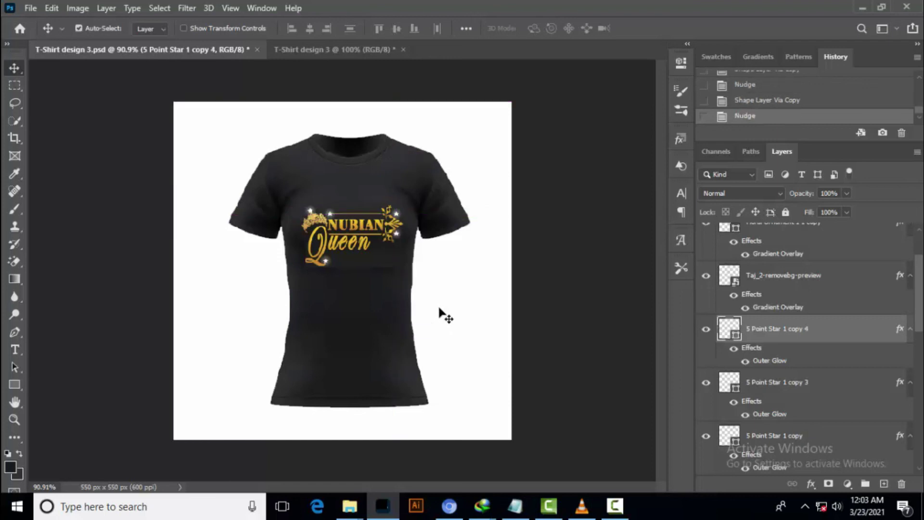